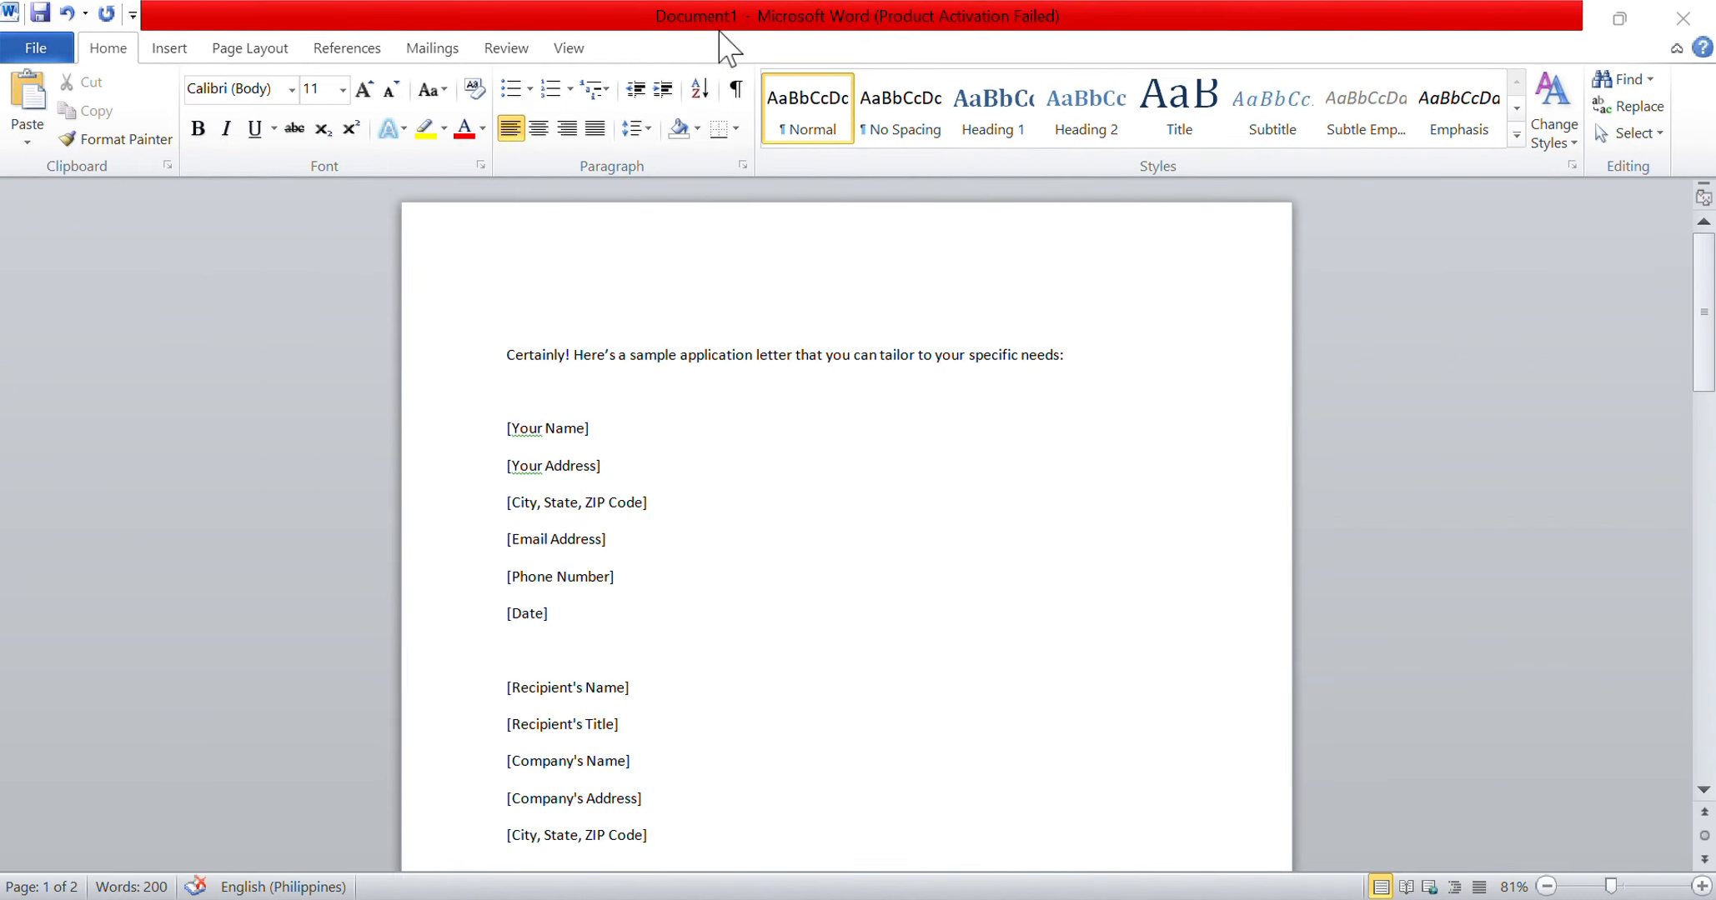
- Turn on Track Changes and replace the text "Company's Name]" in the recipient block with a line break
click(503, 48)
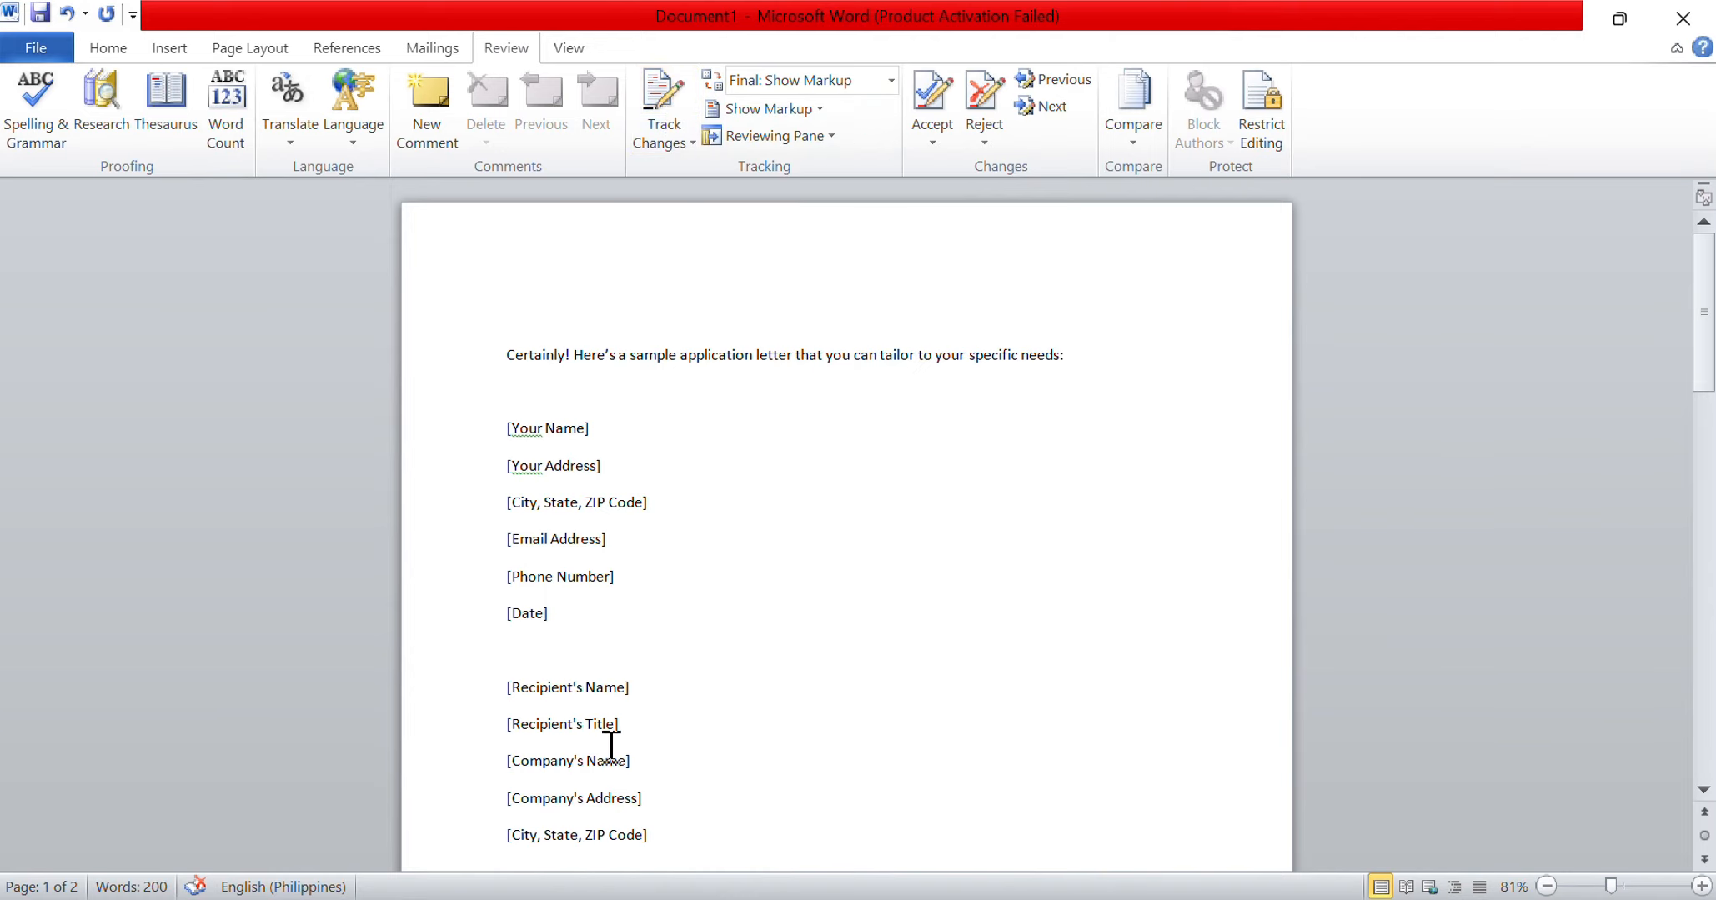
drag(635, 761, 587, 761)
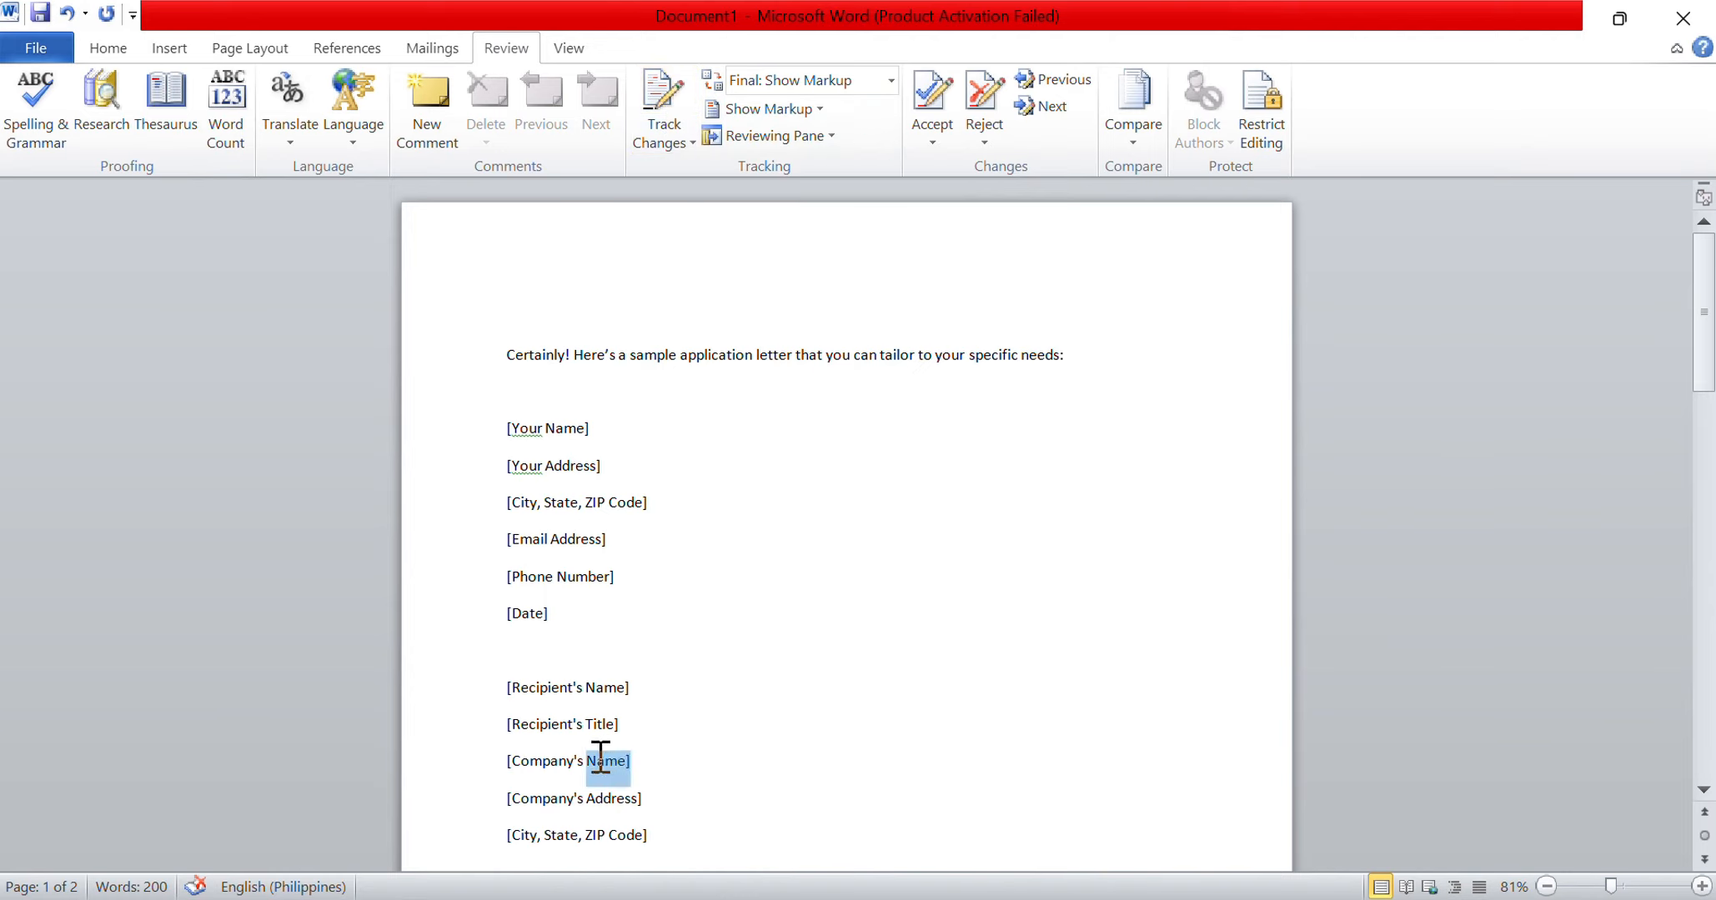
click(664, 96)
click(661, 133)
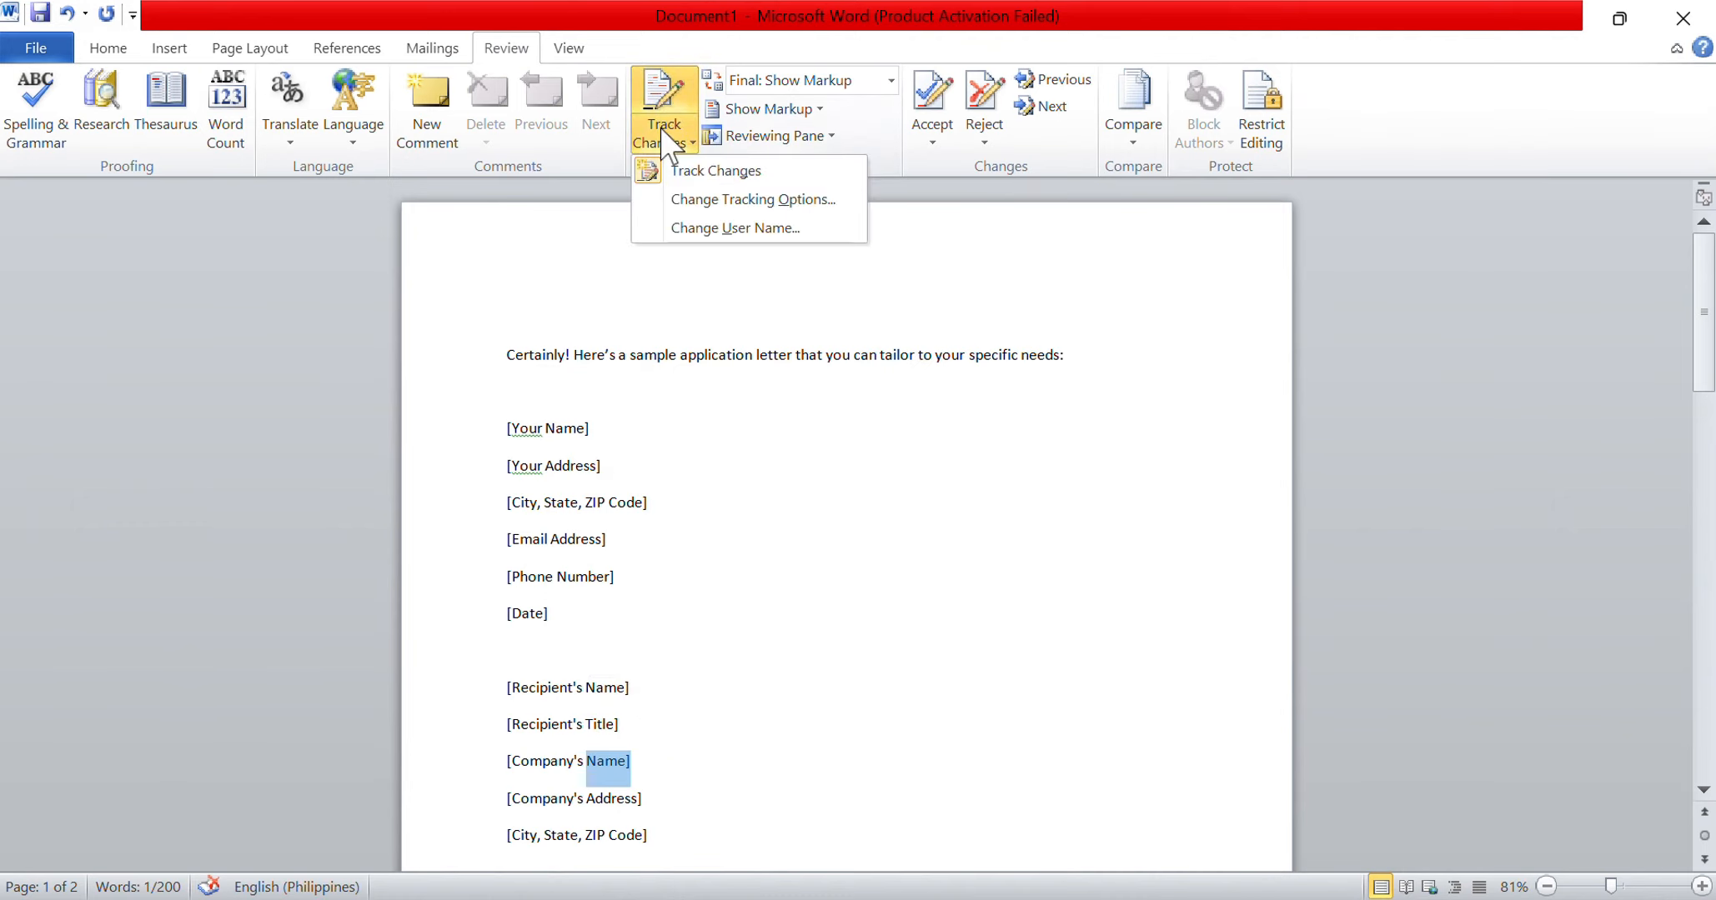
click(663, 88)
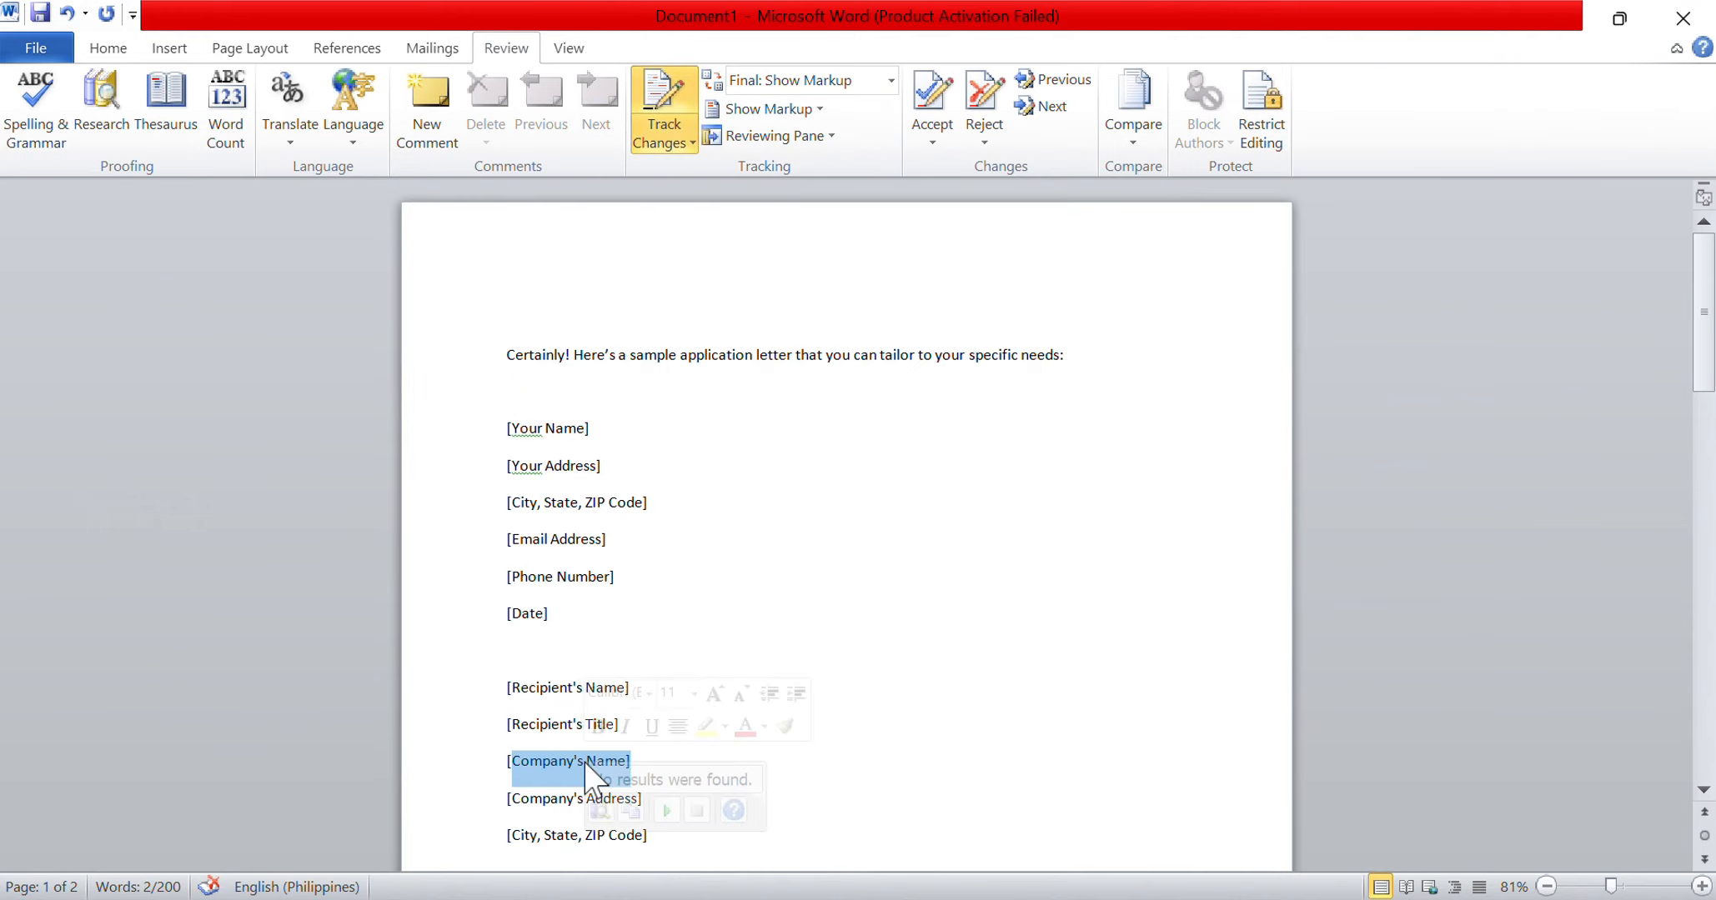
key(Return)
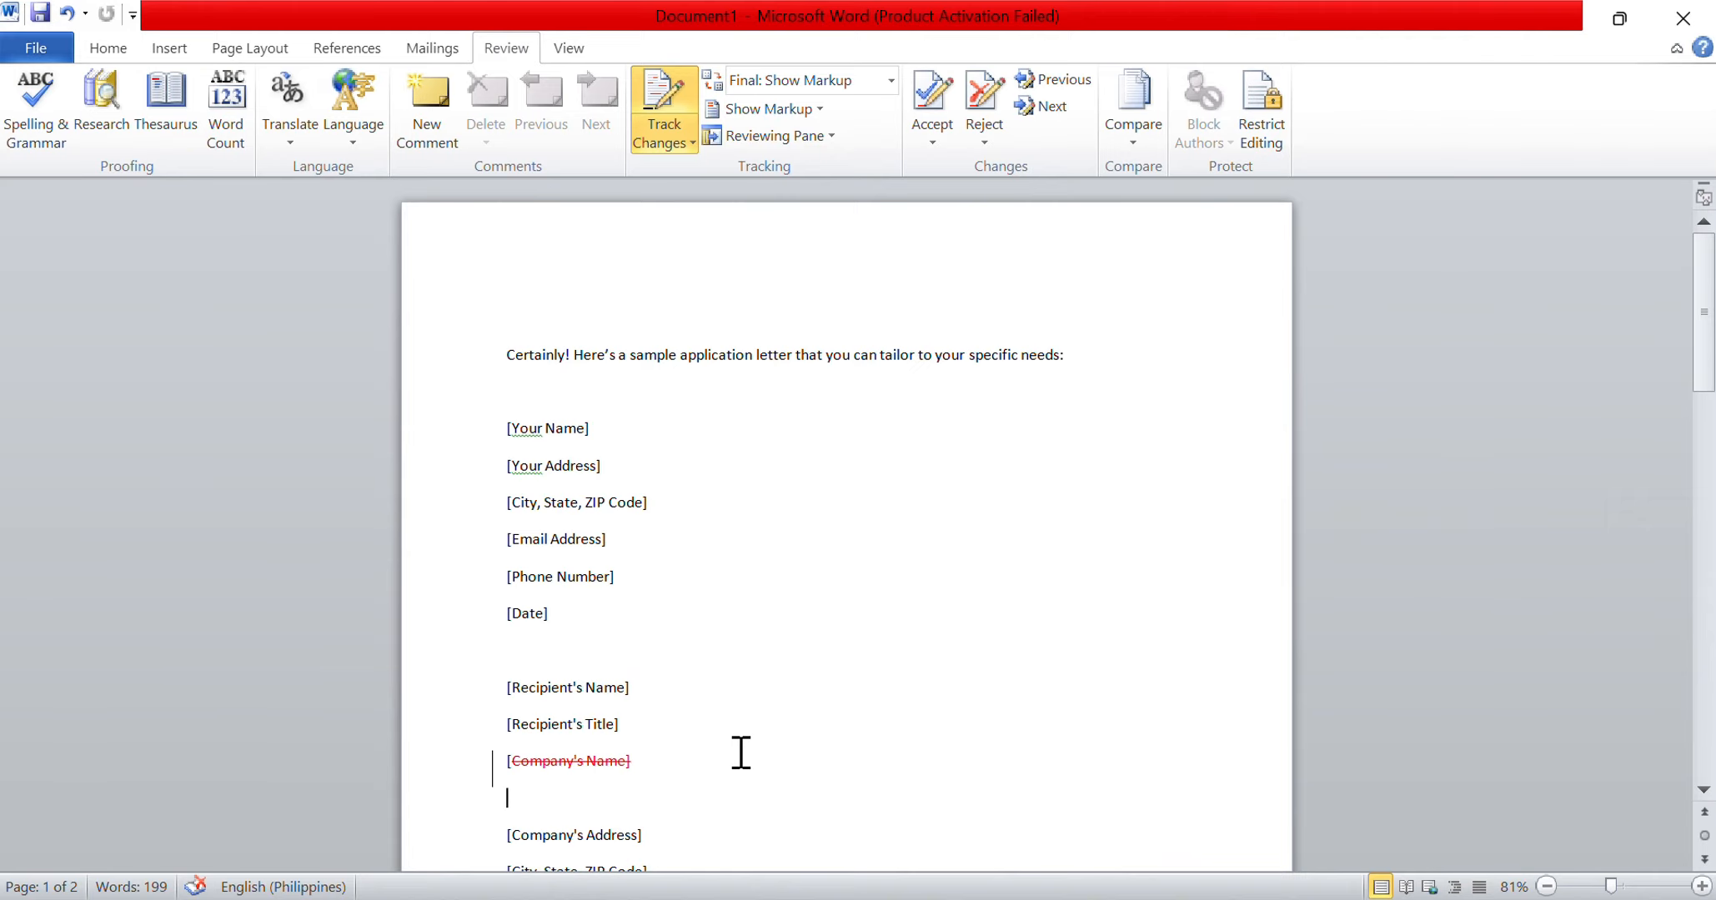
- Add "and Time" after the [Date] placeholder as a tracked insertion
click(562, 613)
text(and )
text(T)
key(Caps_Lock)
text(ime)
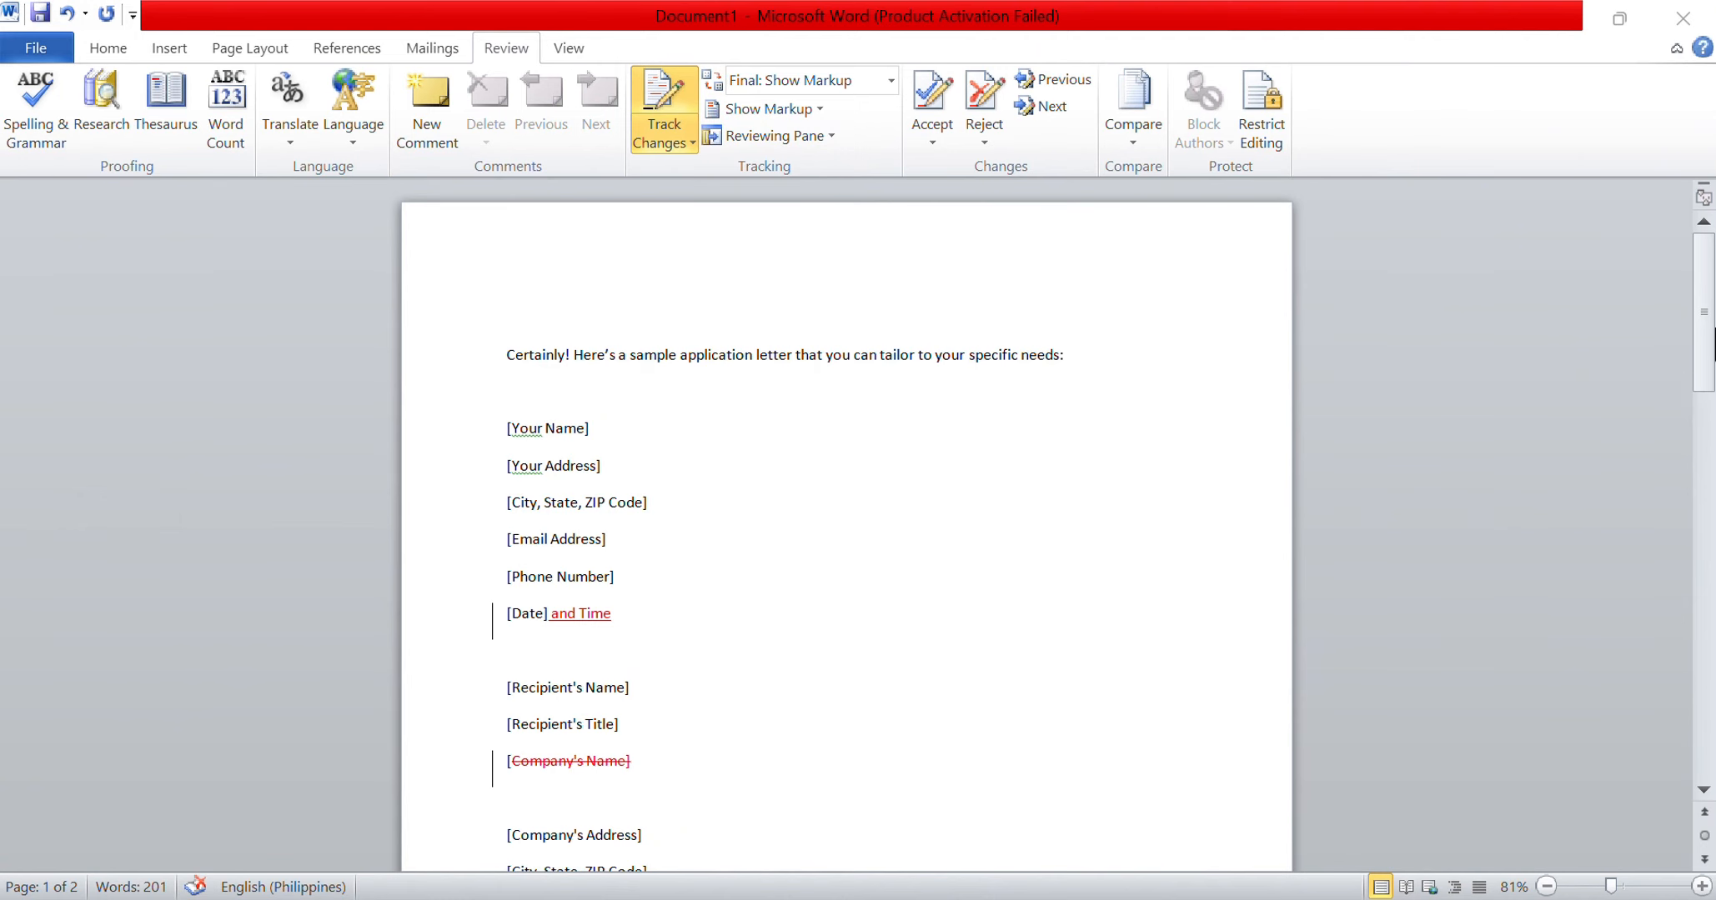
- Add the comment "Please make this more longer." to "I am writing to express my" in the first body paragraph
drag(1705, 379, 1712, 500)
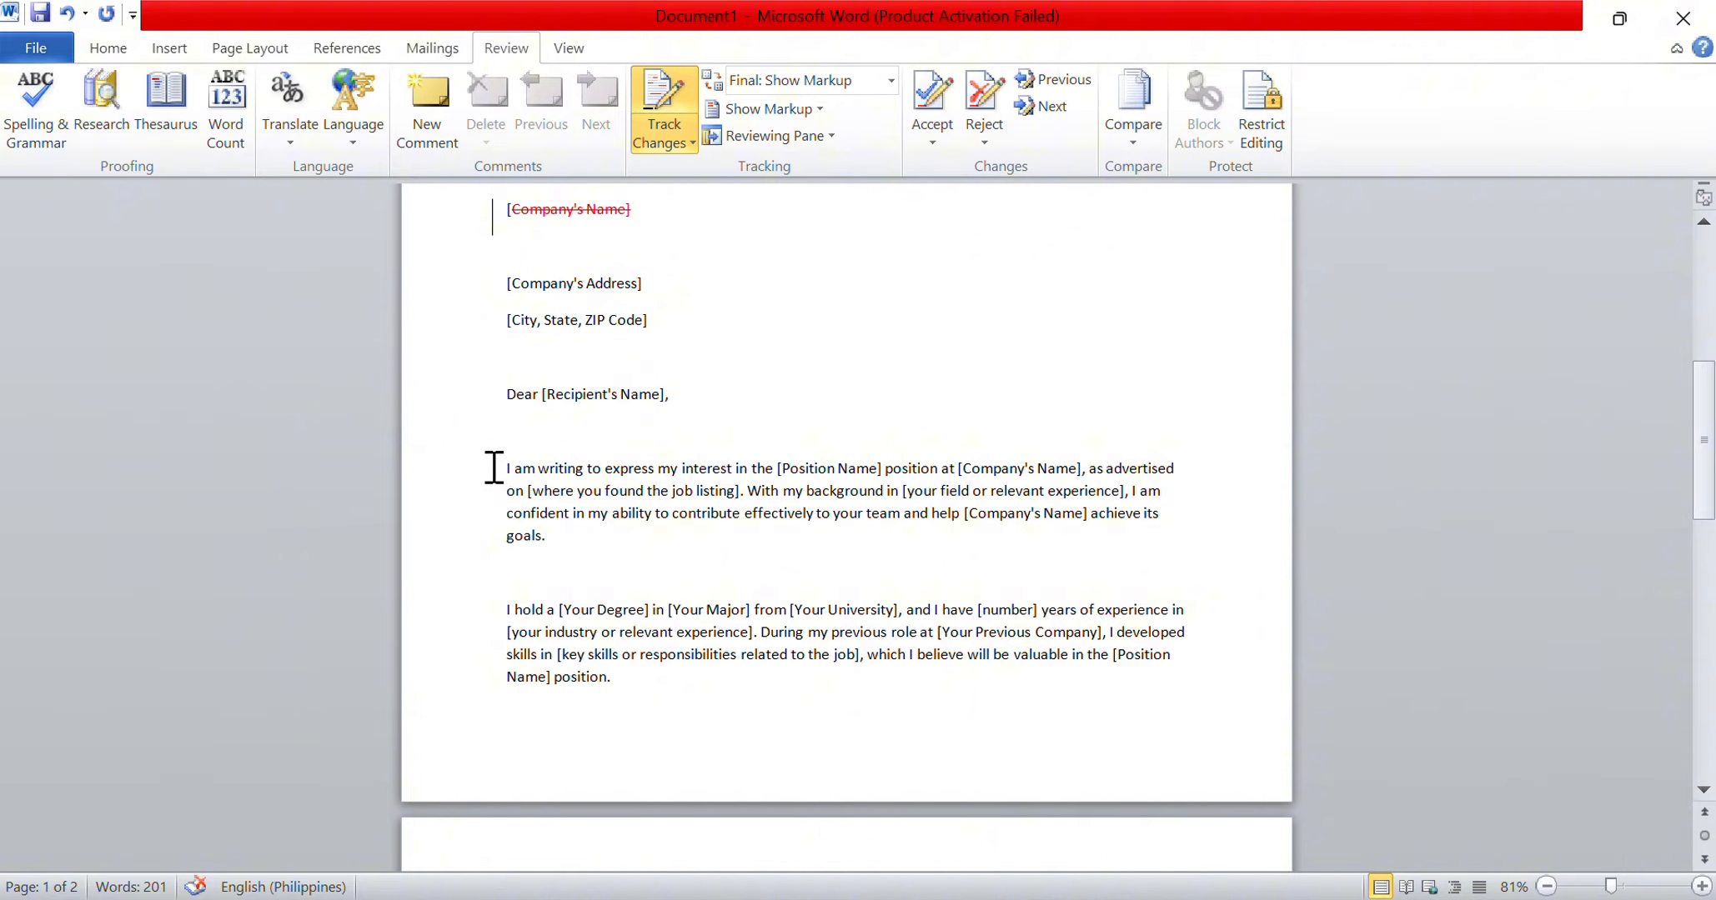
drag(503, 471, 675, 469)
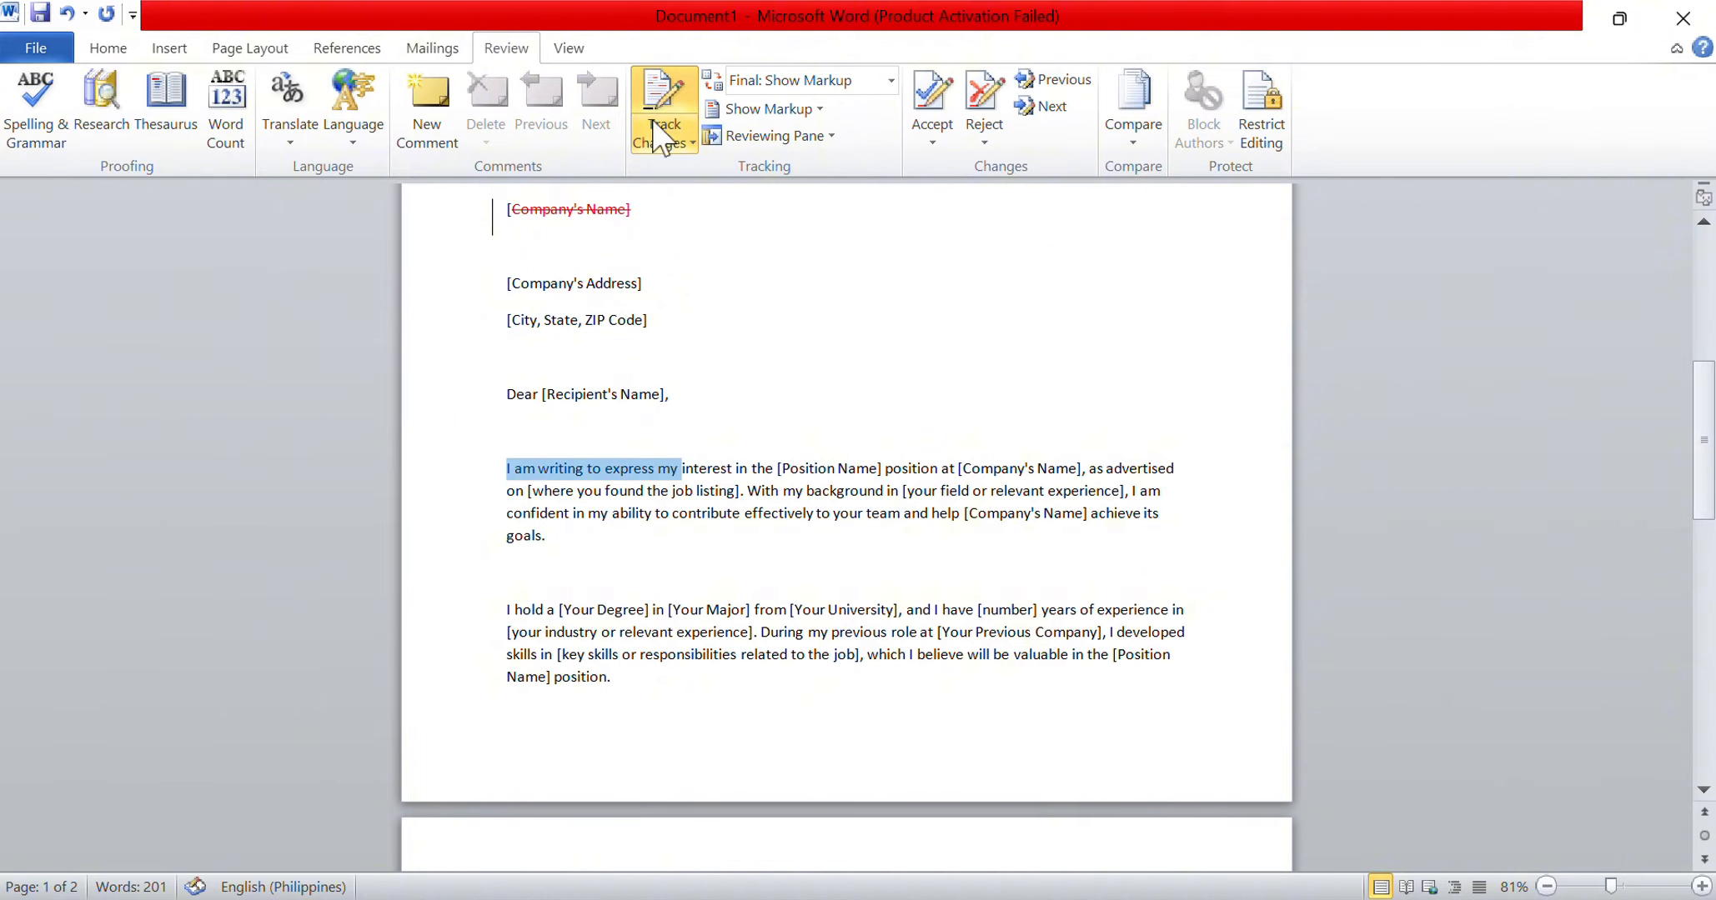
click(428, 131)
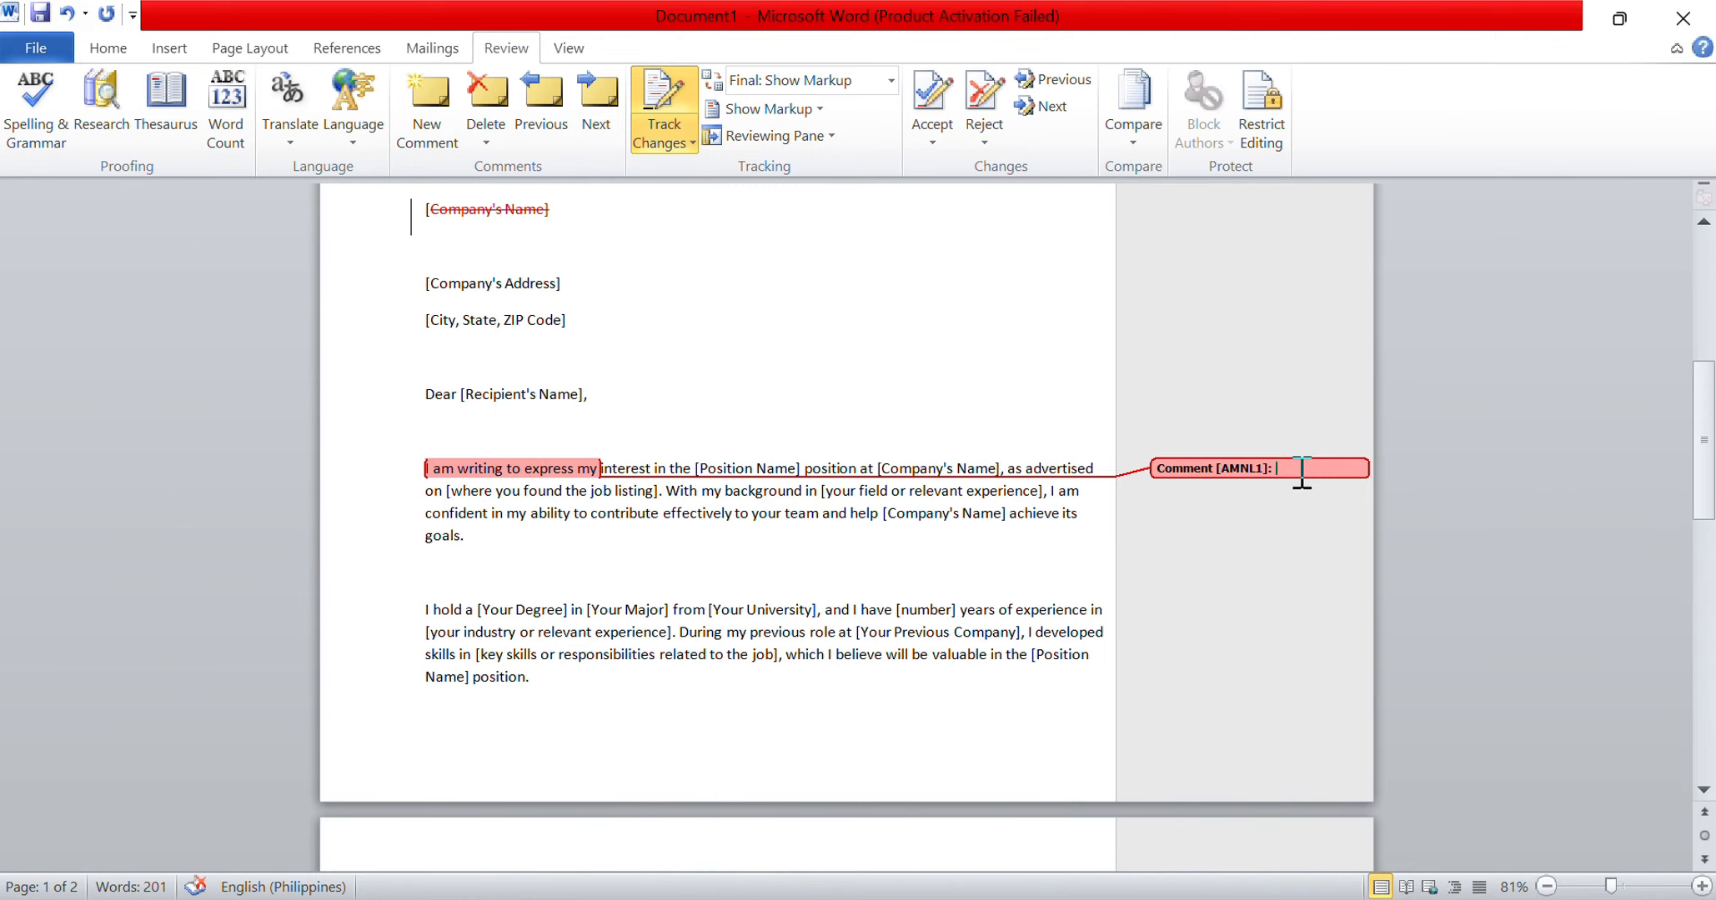
key(Caps_Lock)
text(Ple)
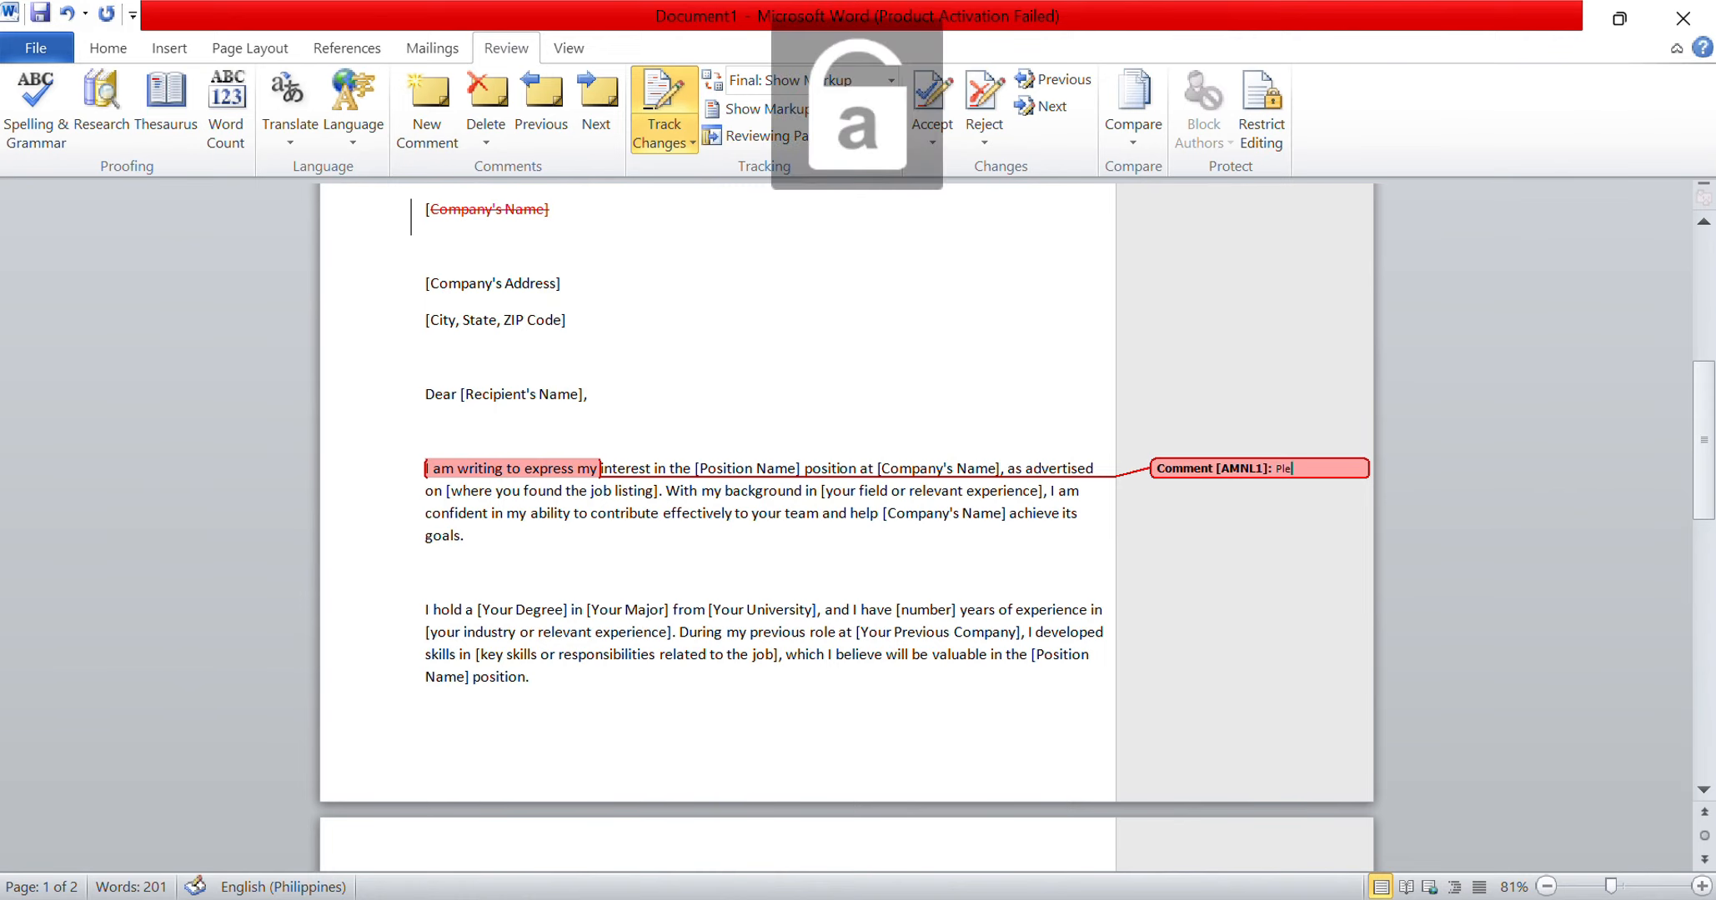
text(ase make this mo)
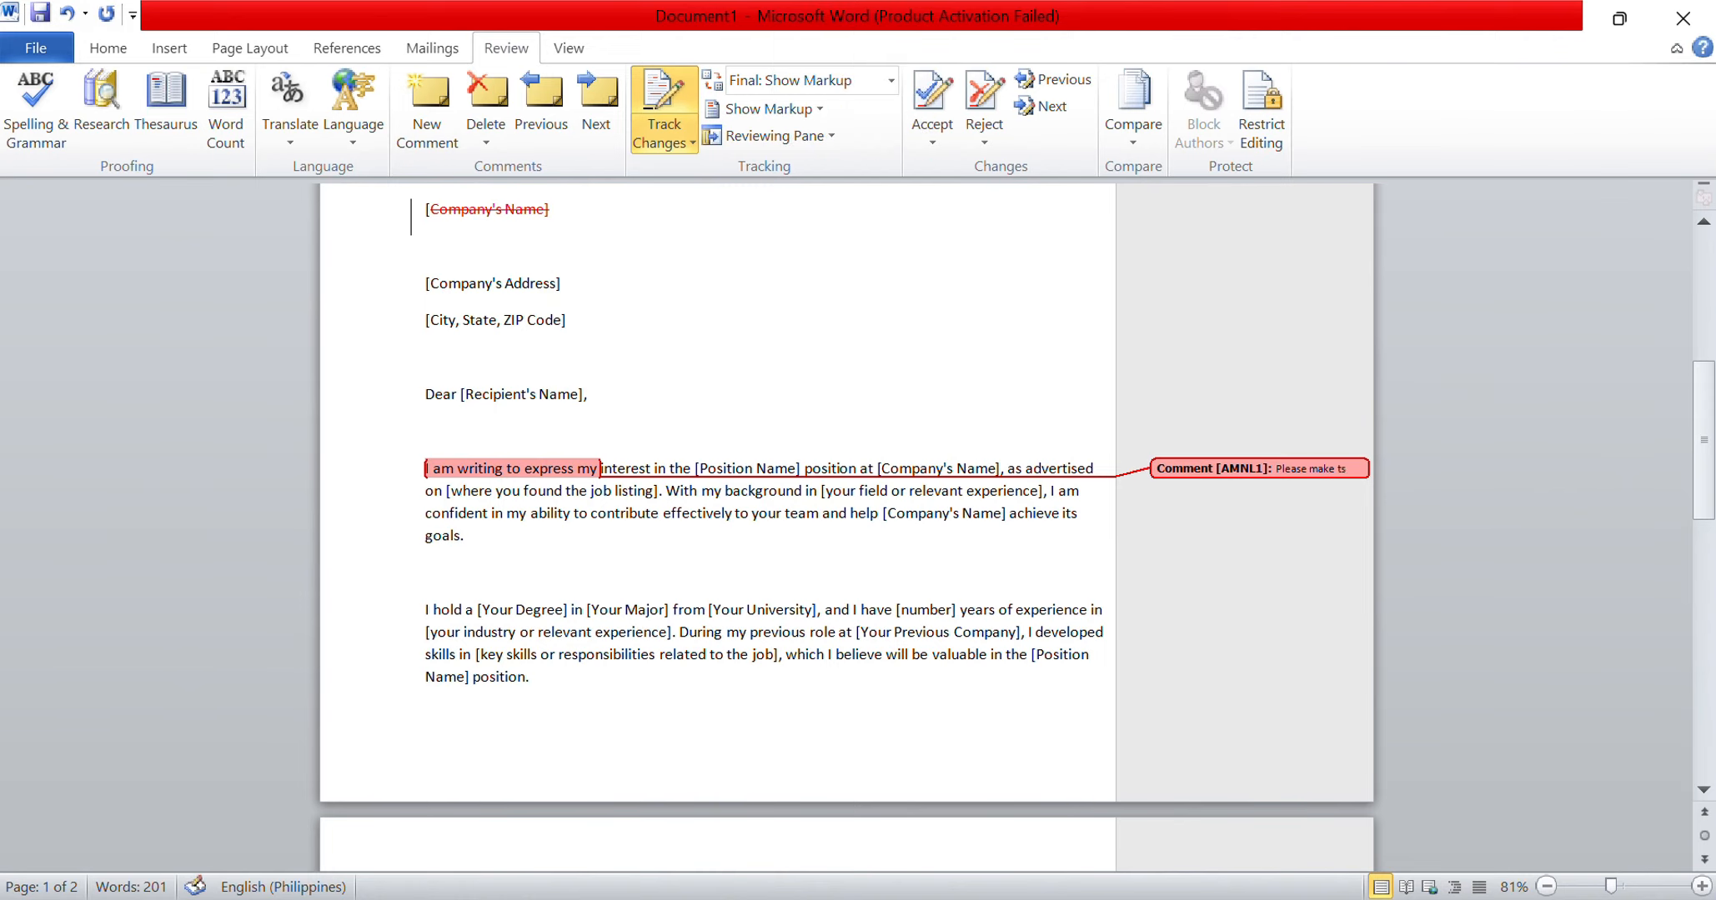
text(re lnger)
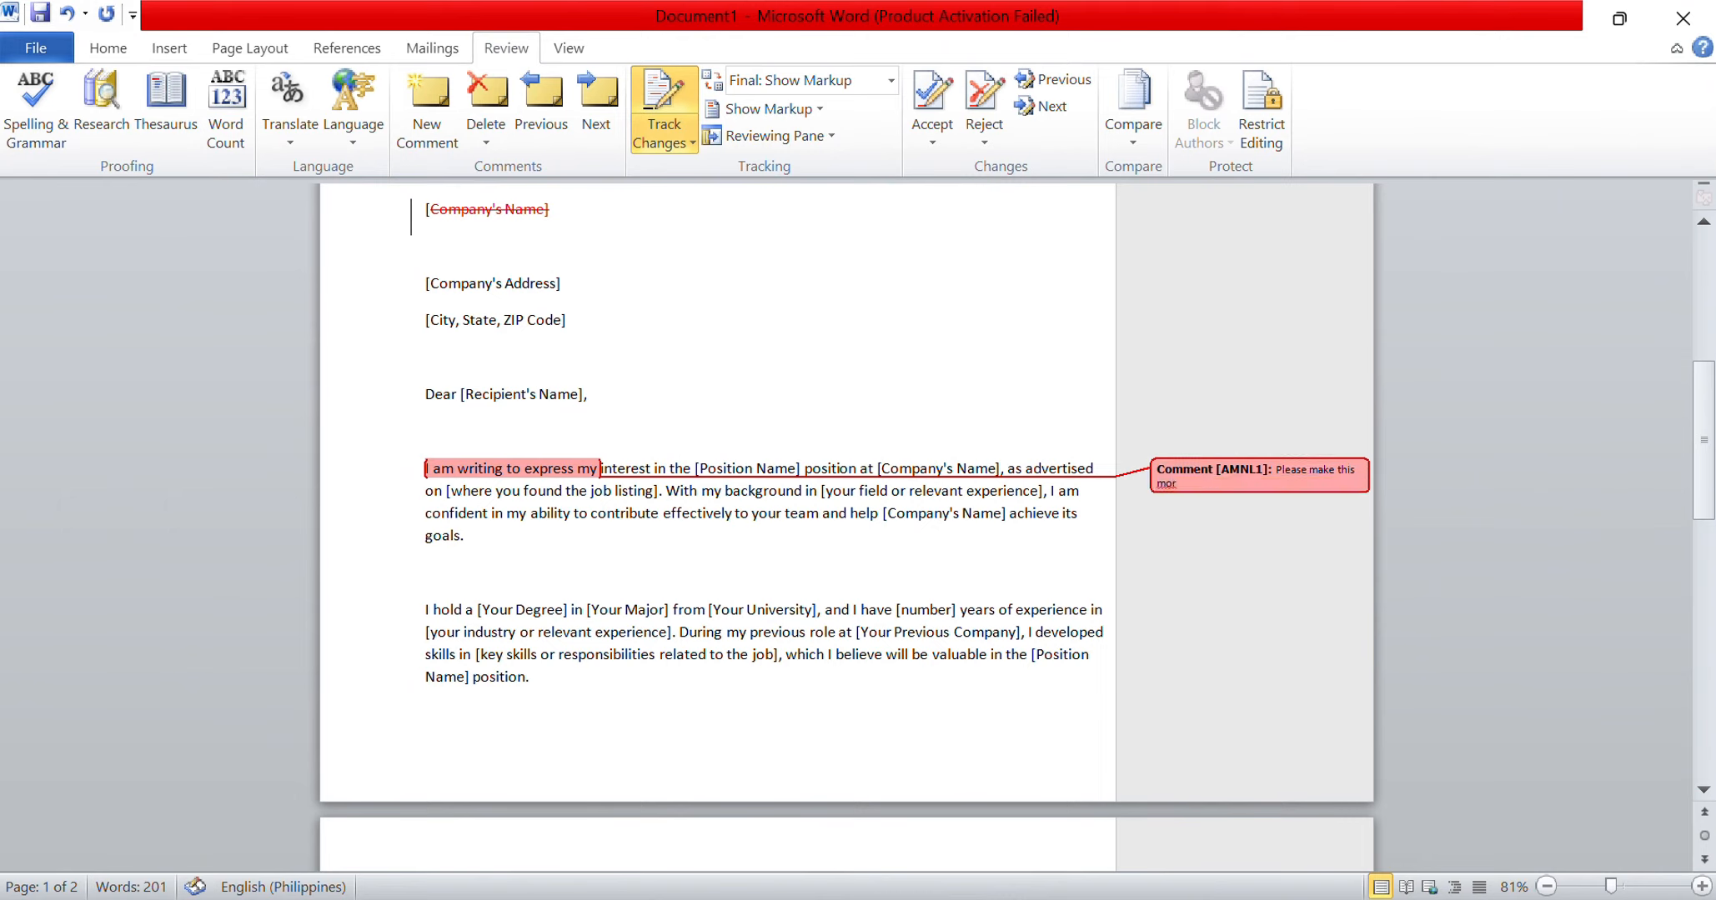
key(BackSpace)
key(BackSpace)
key(BackSpace)
key(BackSpace)
text(onger.)
key(Return)
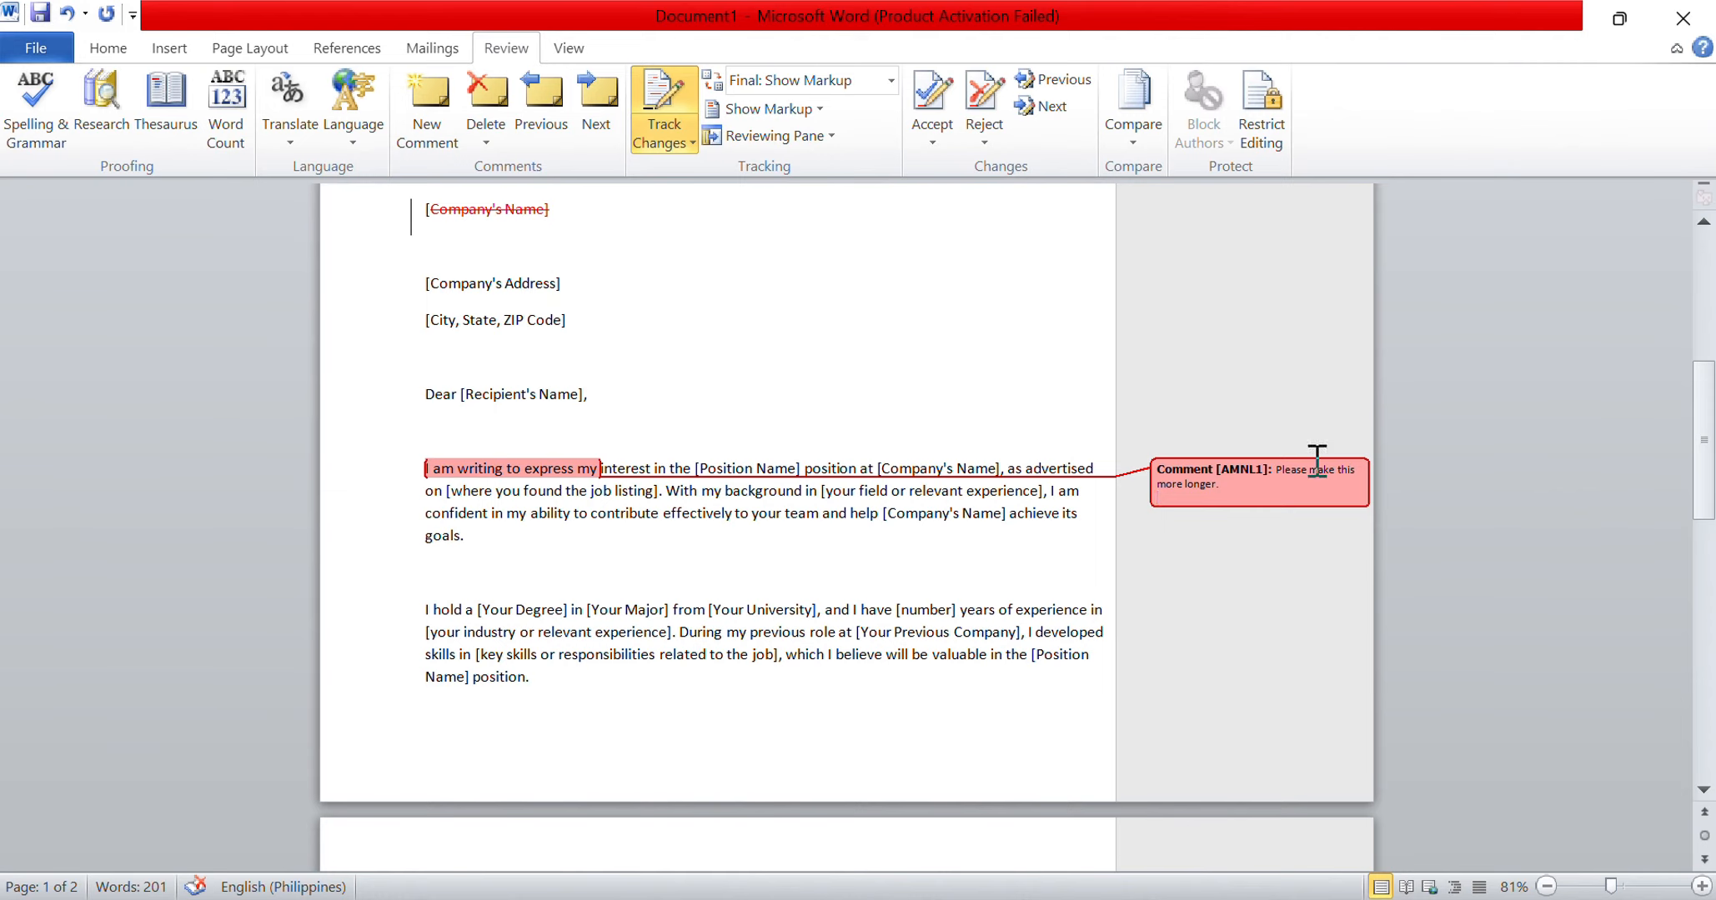
click(1015, 374)
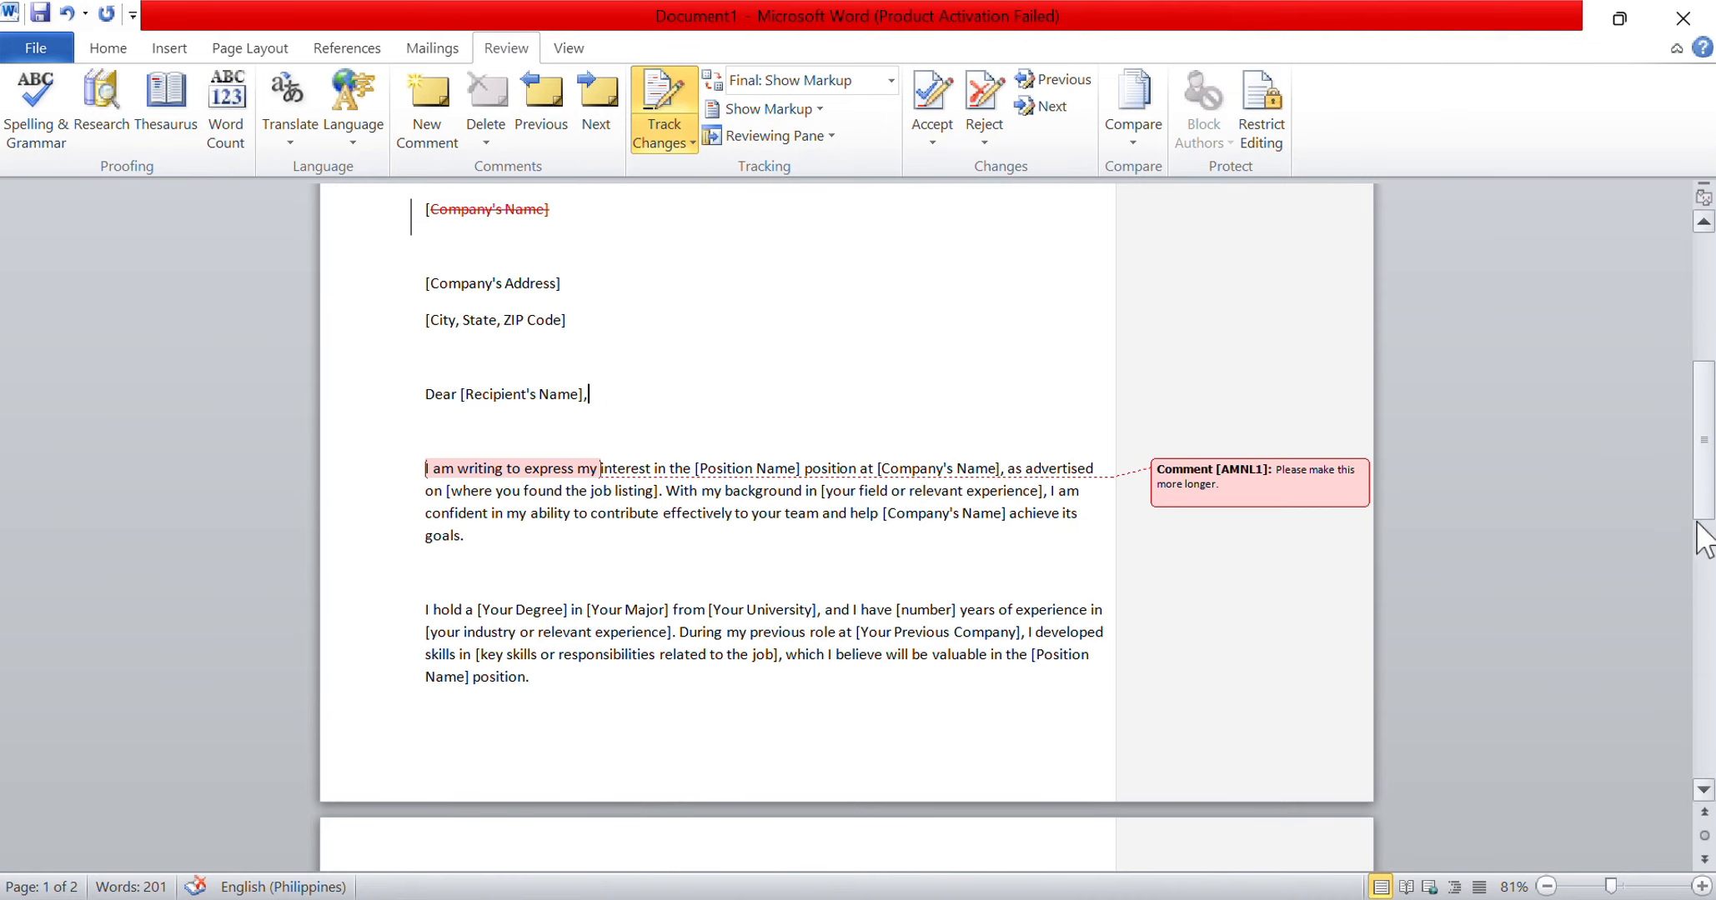
- Accept the tracked insertion "and Time" after the [Date] placeholder
drag(1709, 507, 1680, 442)
drag(547, 313, 462, 318)
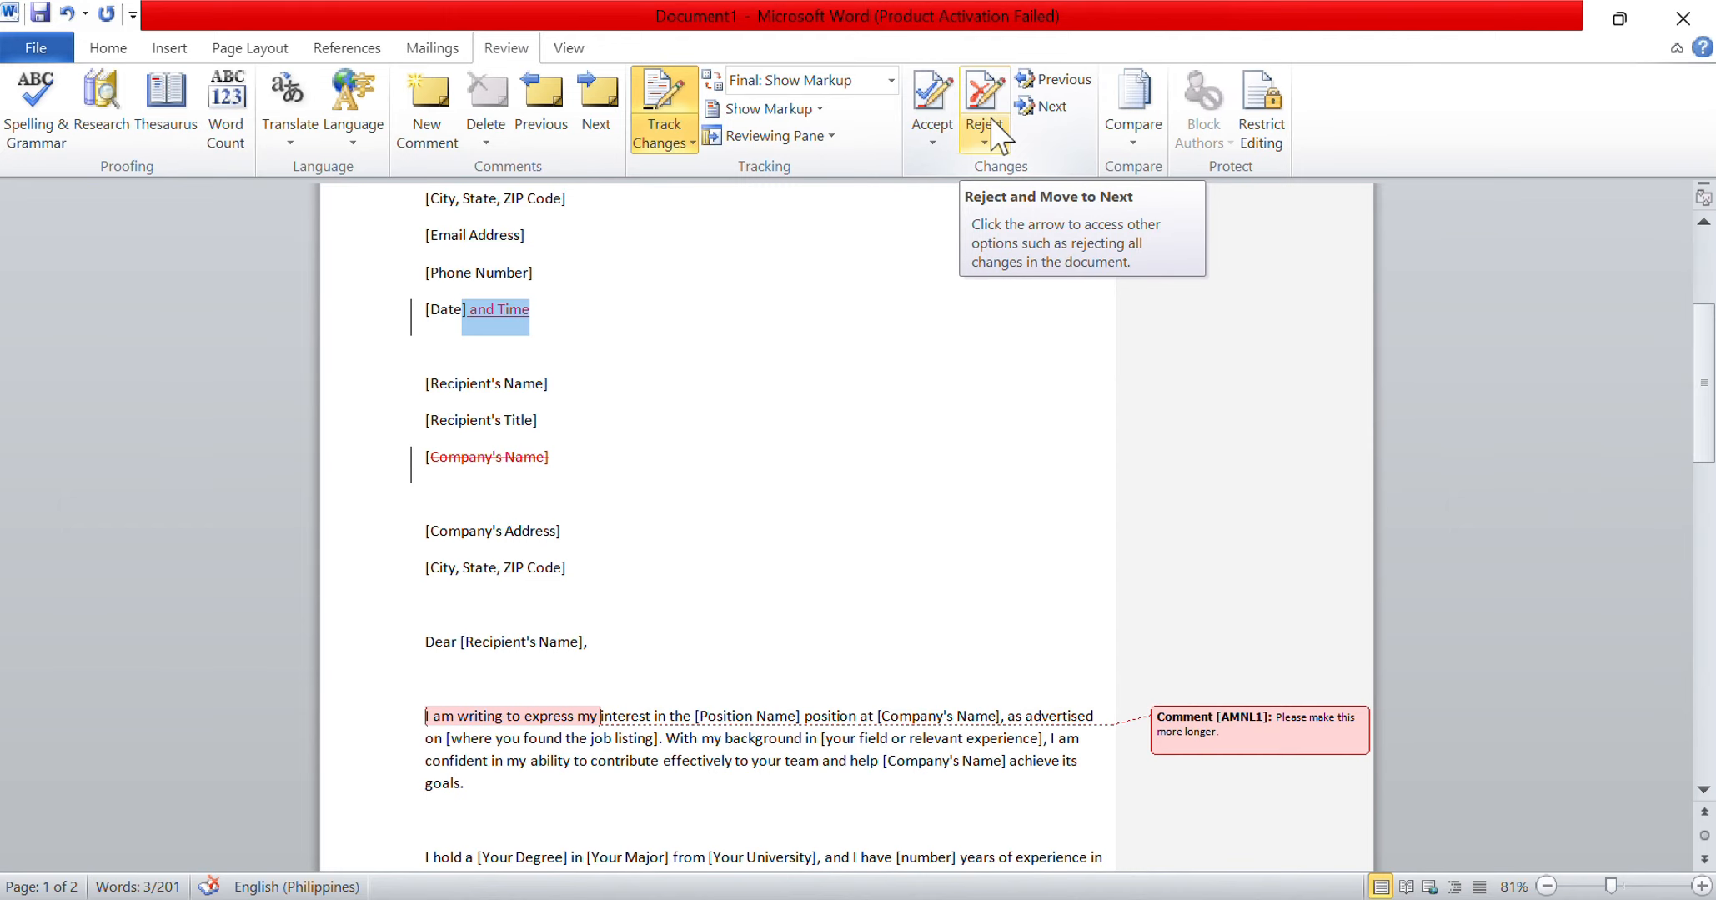
click(914, 132)
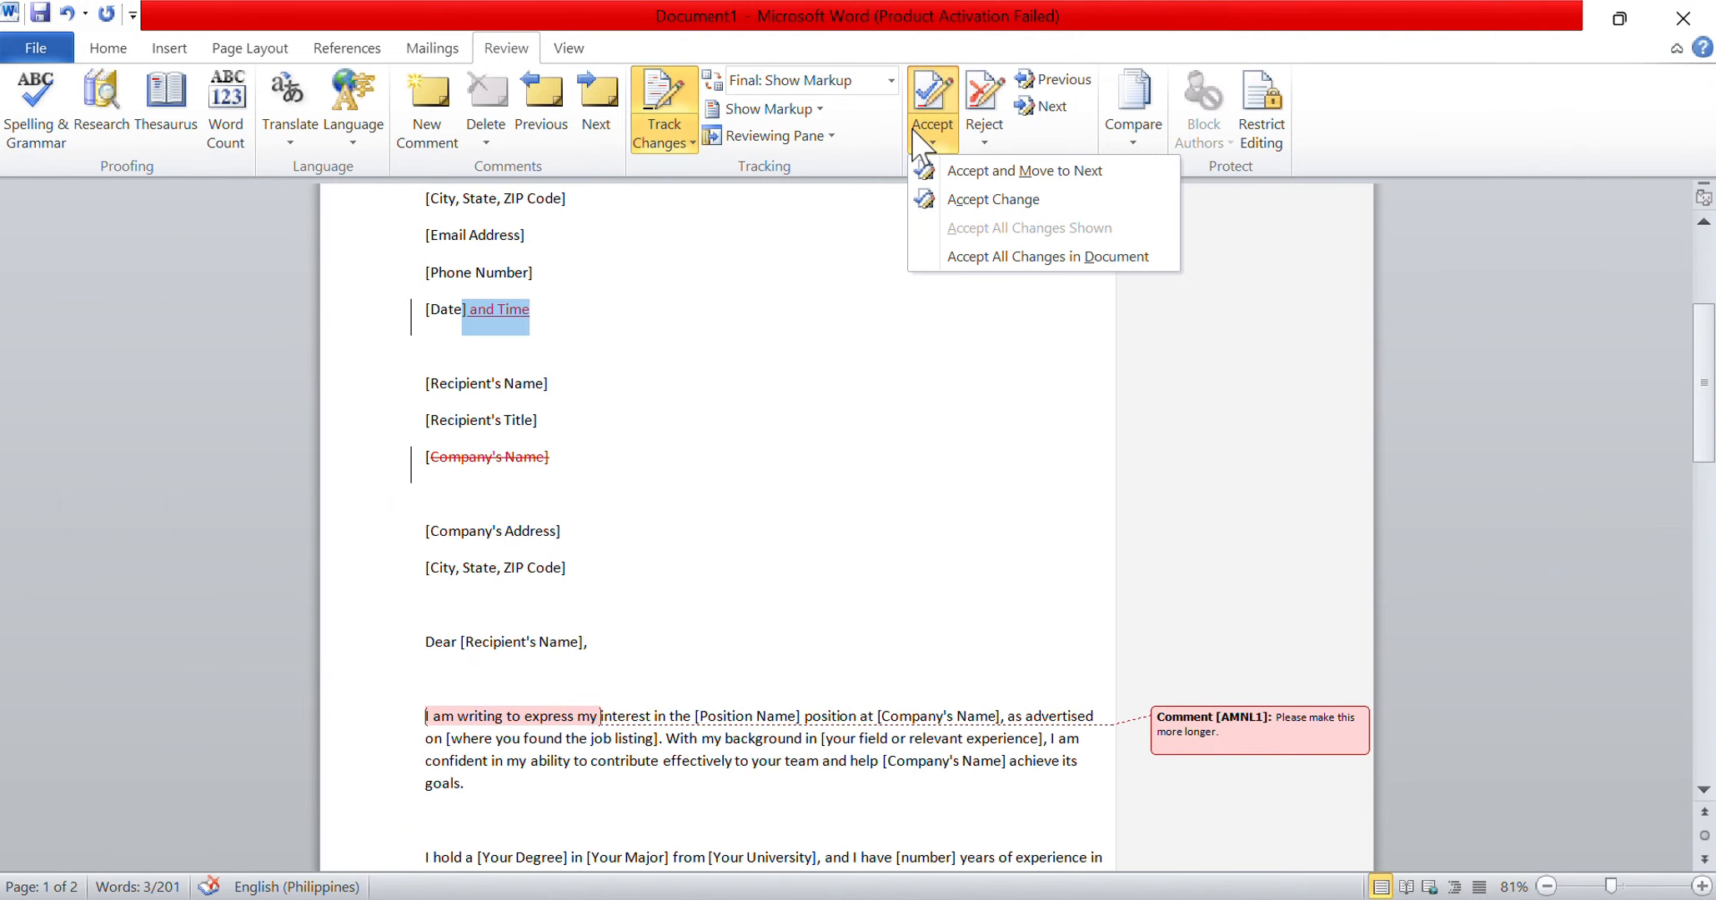
click(960, 201)
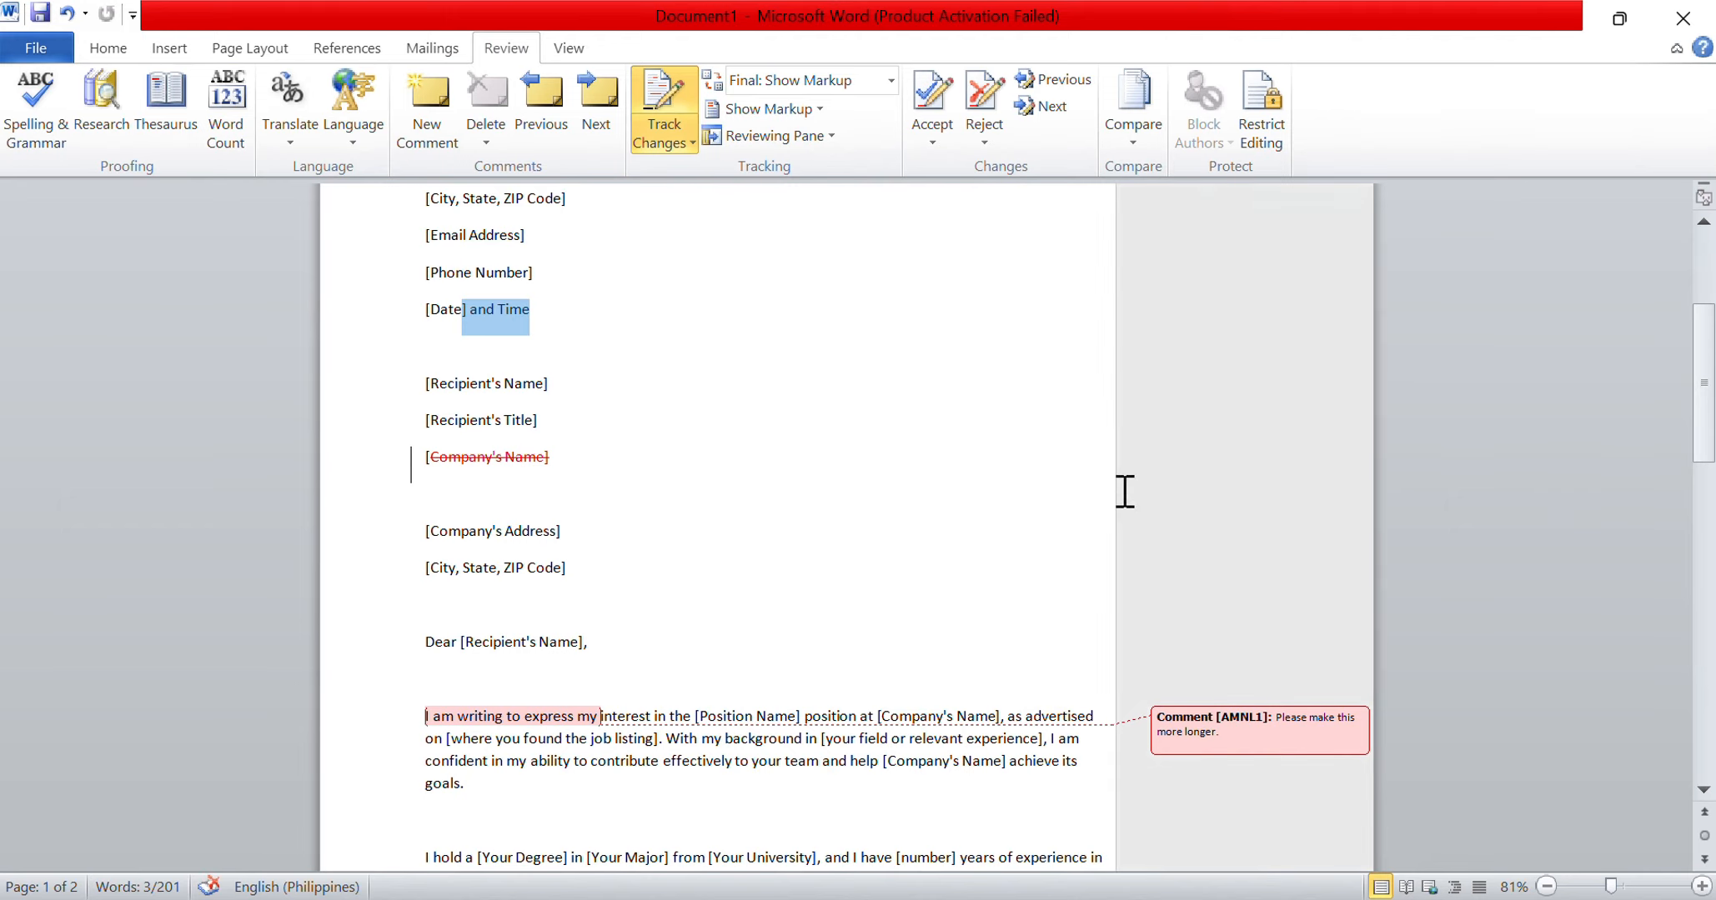
- Delete the comment attached to the opening words of the first body paragraph
click(1203, 727)
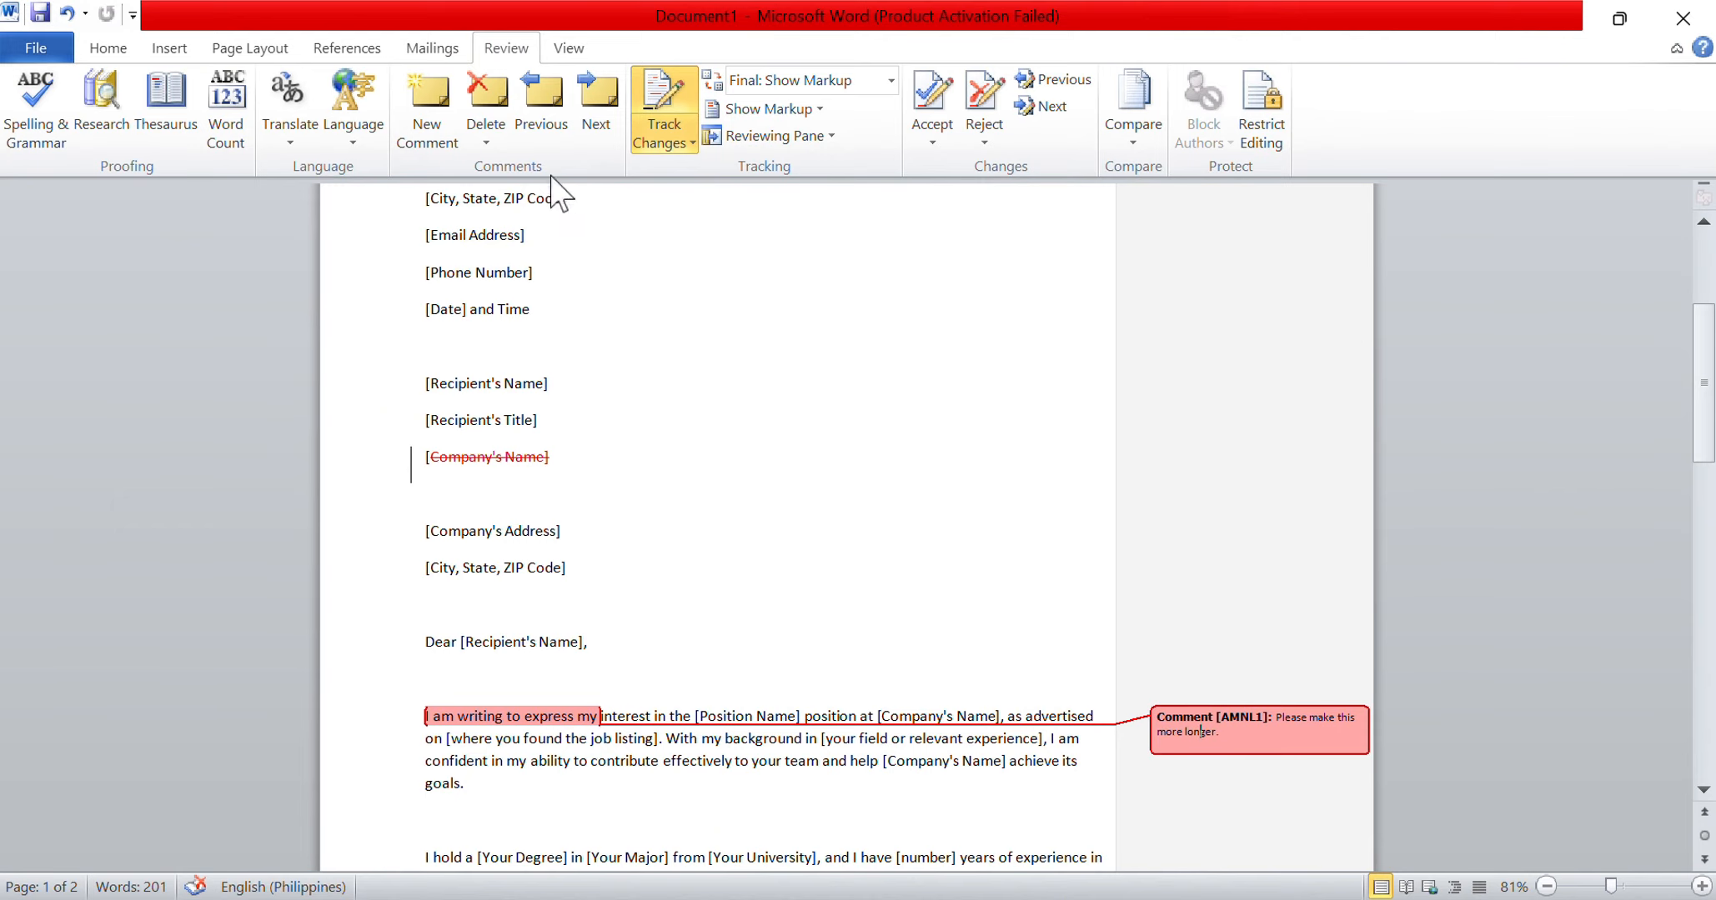
click(486, 142)
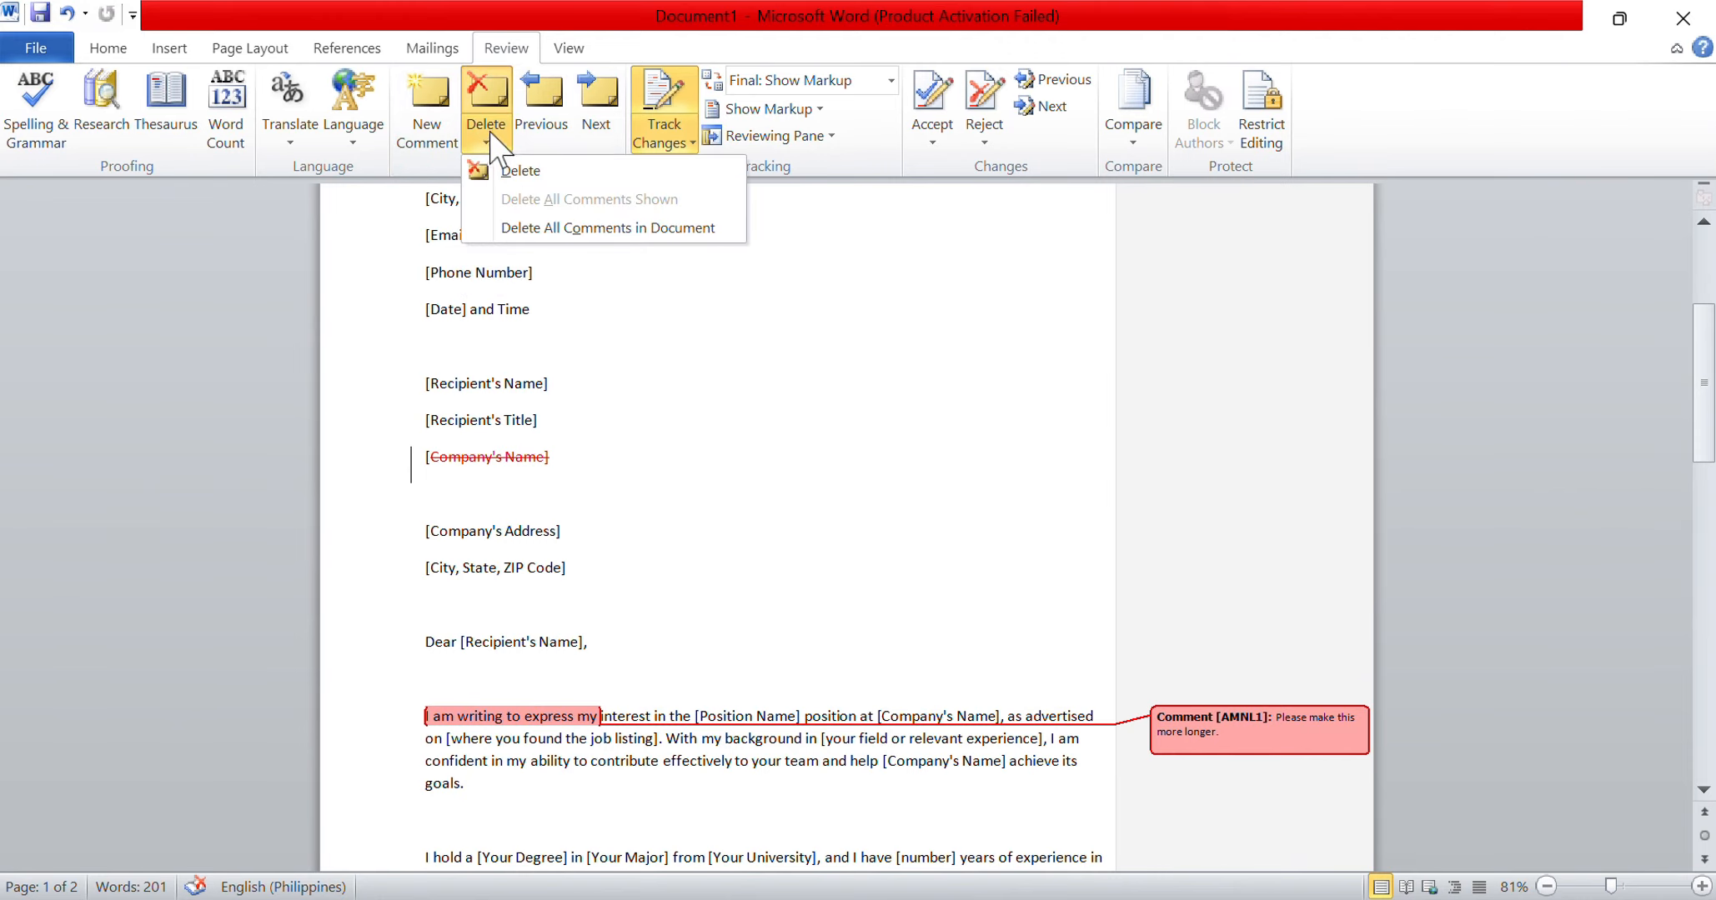
click(485, 86)
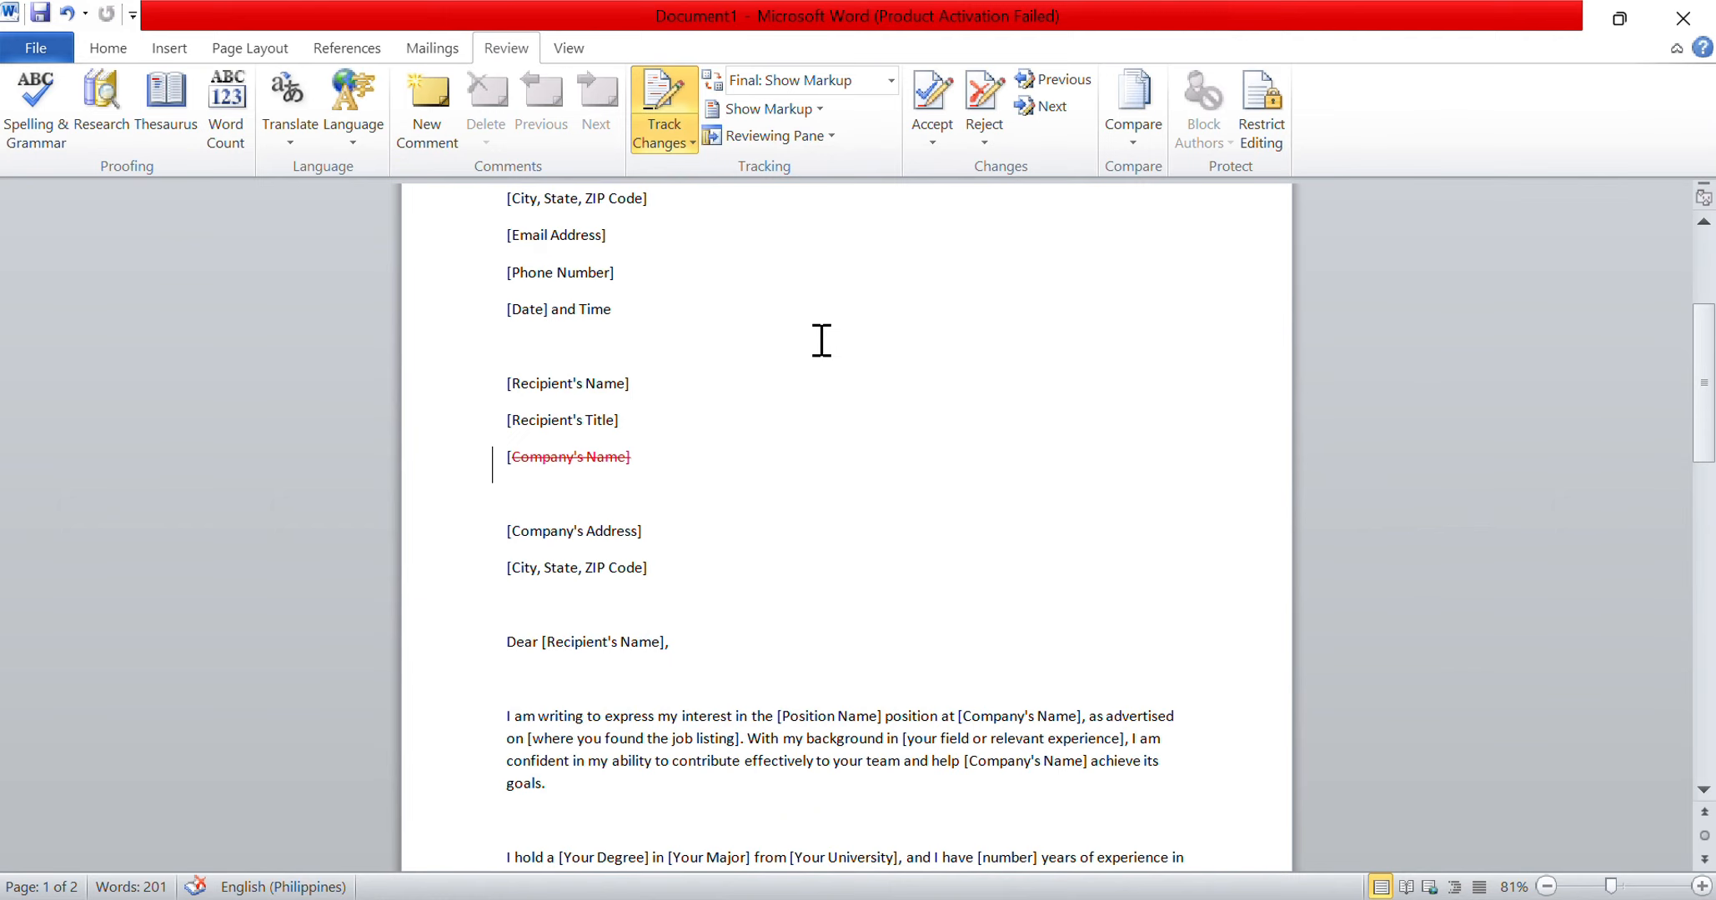
- Change the markup display to show revisions in balloons and view the details of the deleted text
click(751, 111)
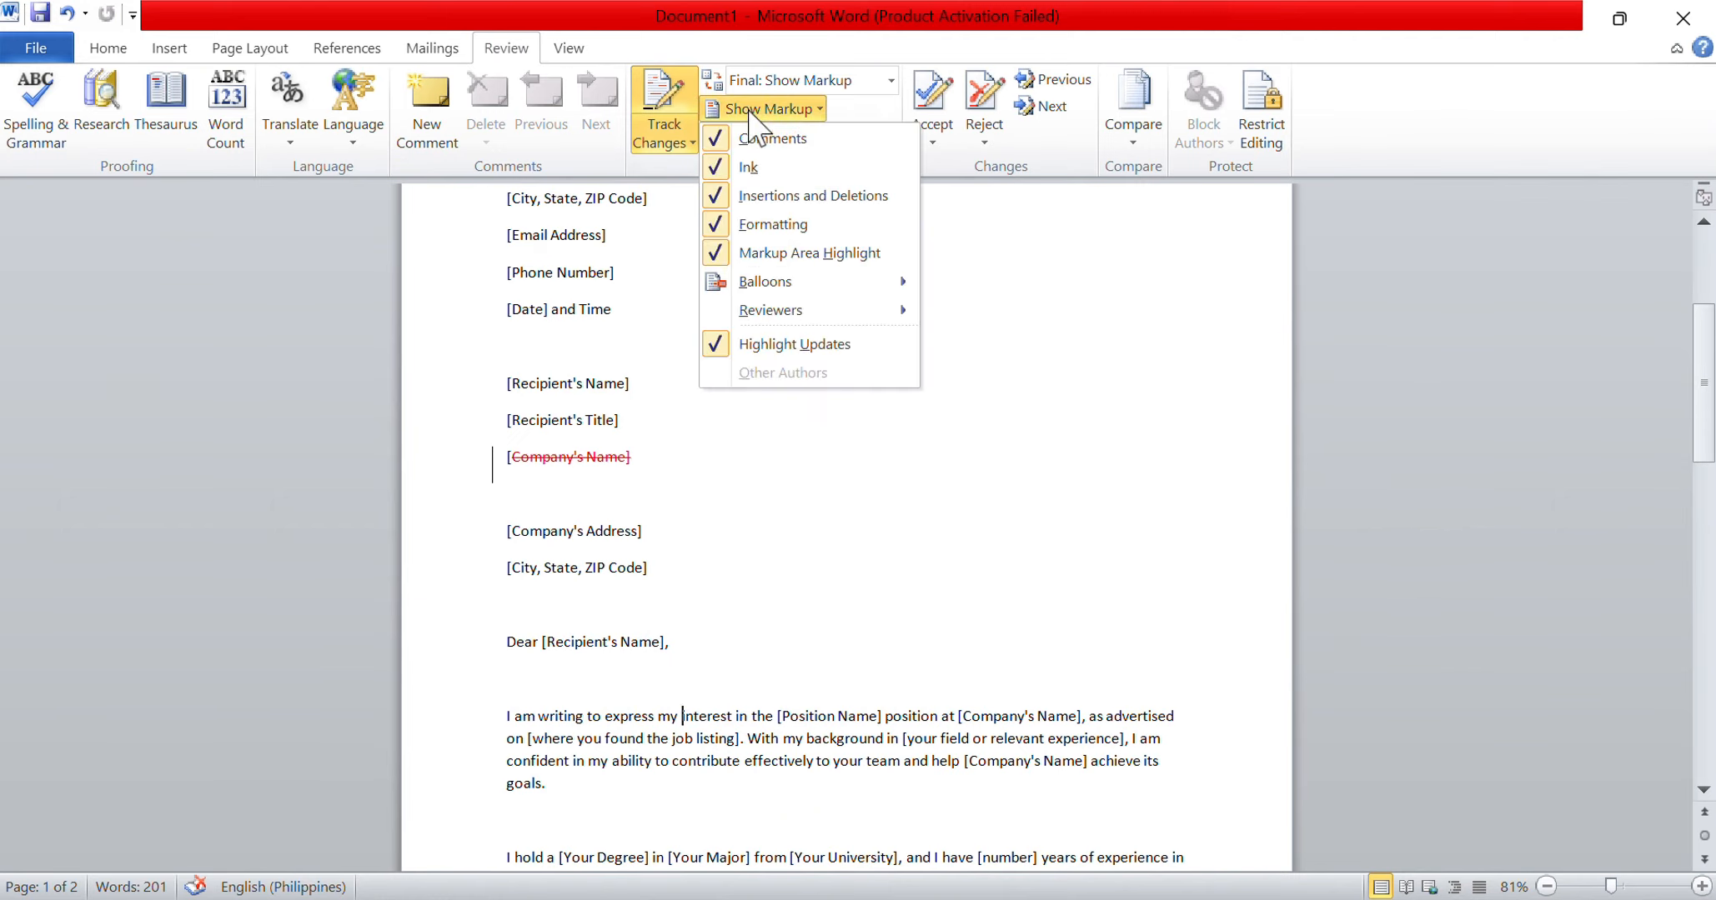
mouse_move(804, 283)
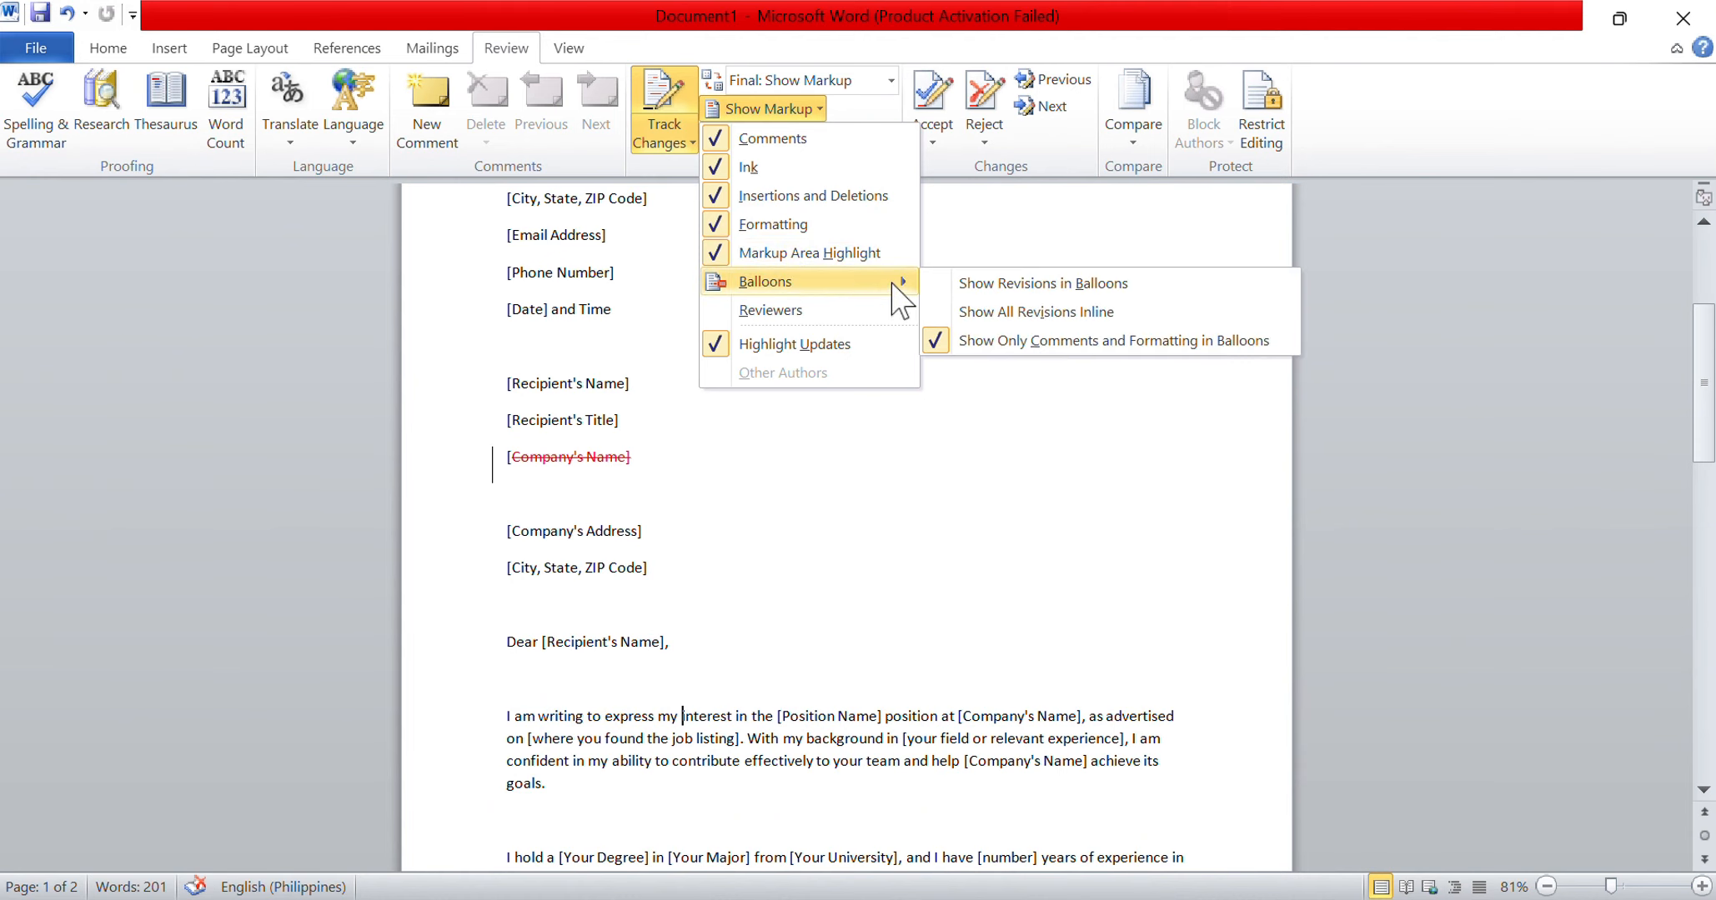
click(970, 288)
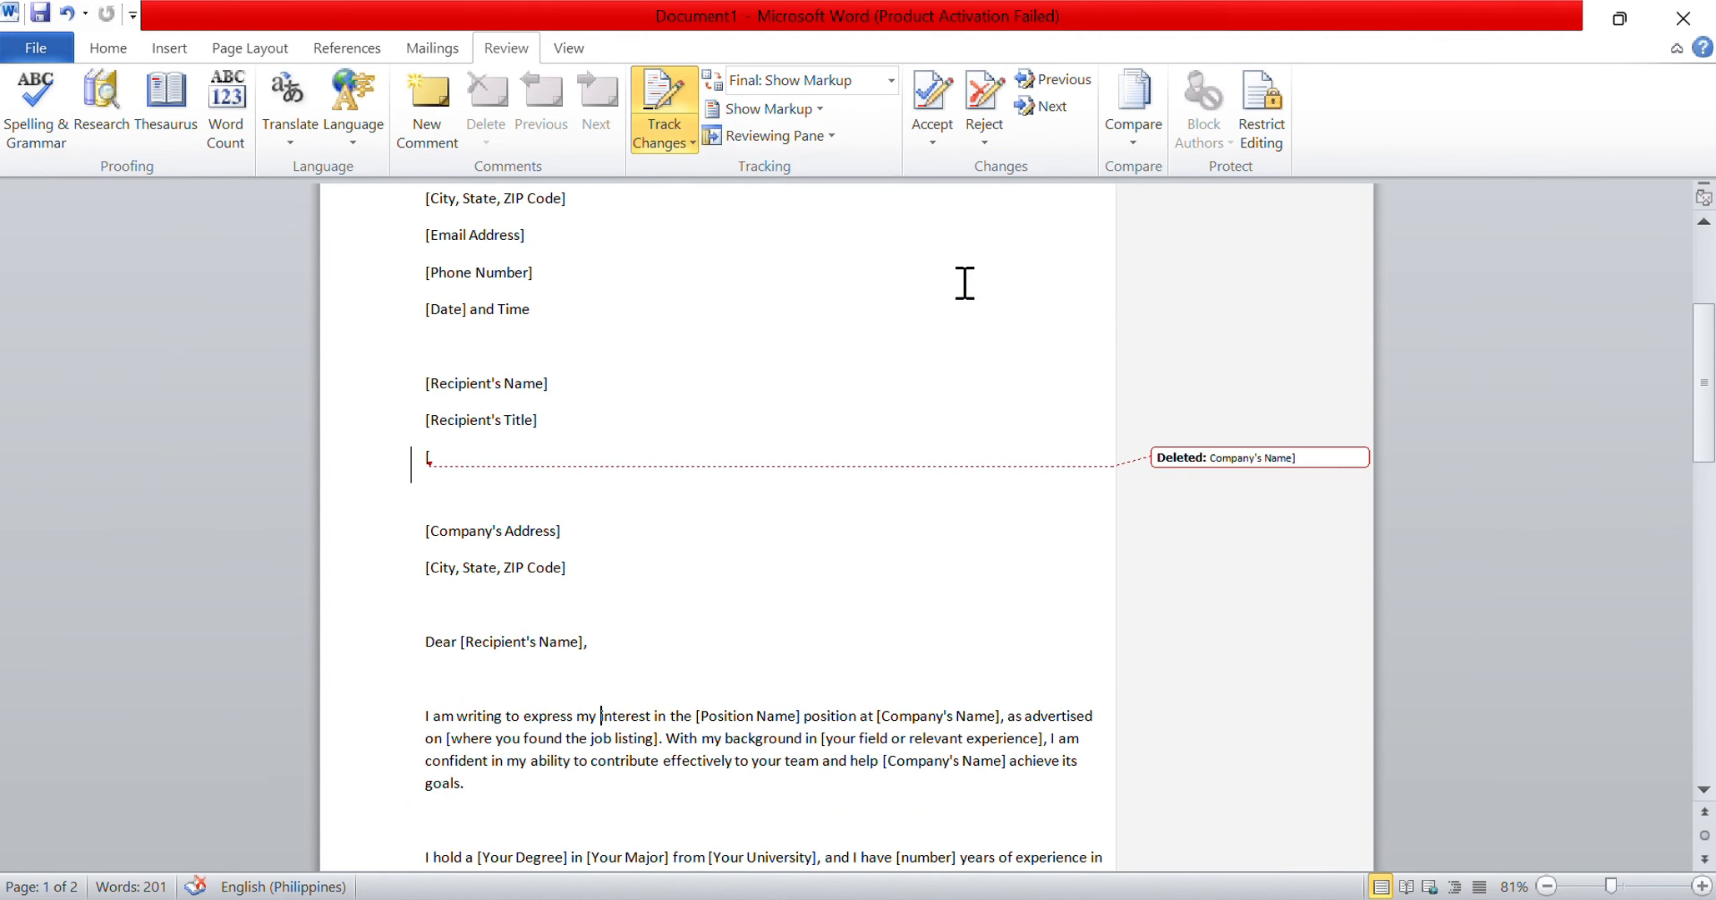
mouse_move(1300, 464)
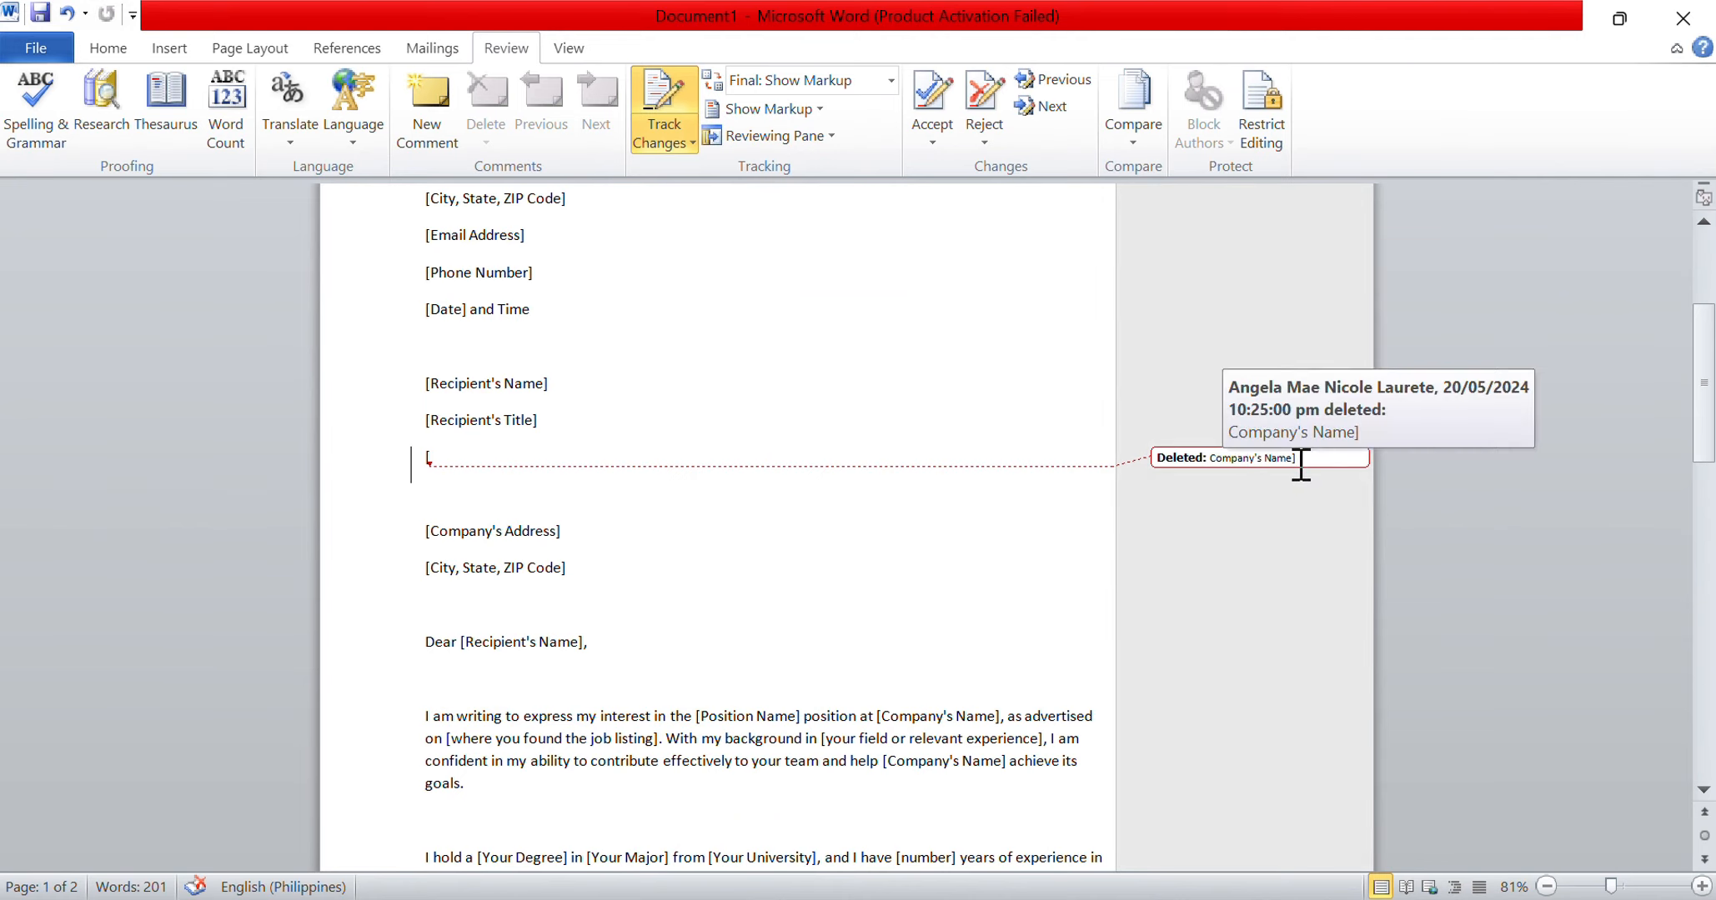
- Compare two document versions, using doc 1 as the original and doc 2 as the revised document
mouse_move(1703, 401)
mouse_down()
mouse_move(1703, 316)
mouse_move(1707, 521)
mouse_move(1704, 421)
mouse_up()
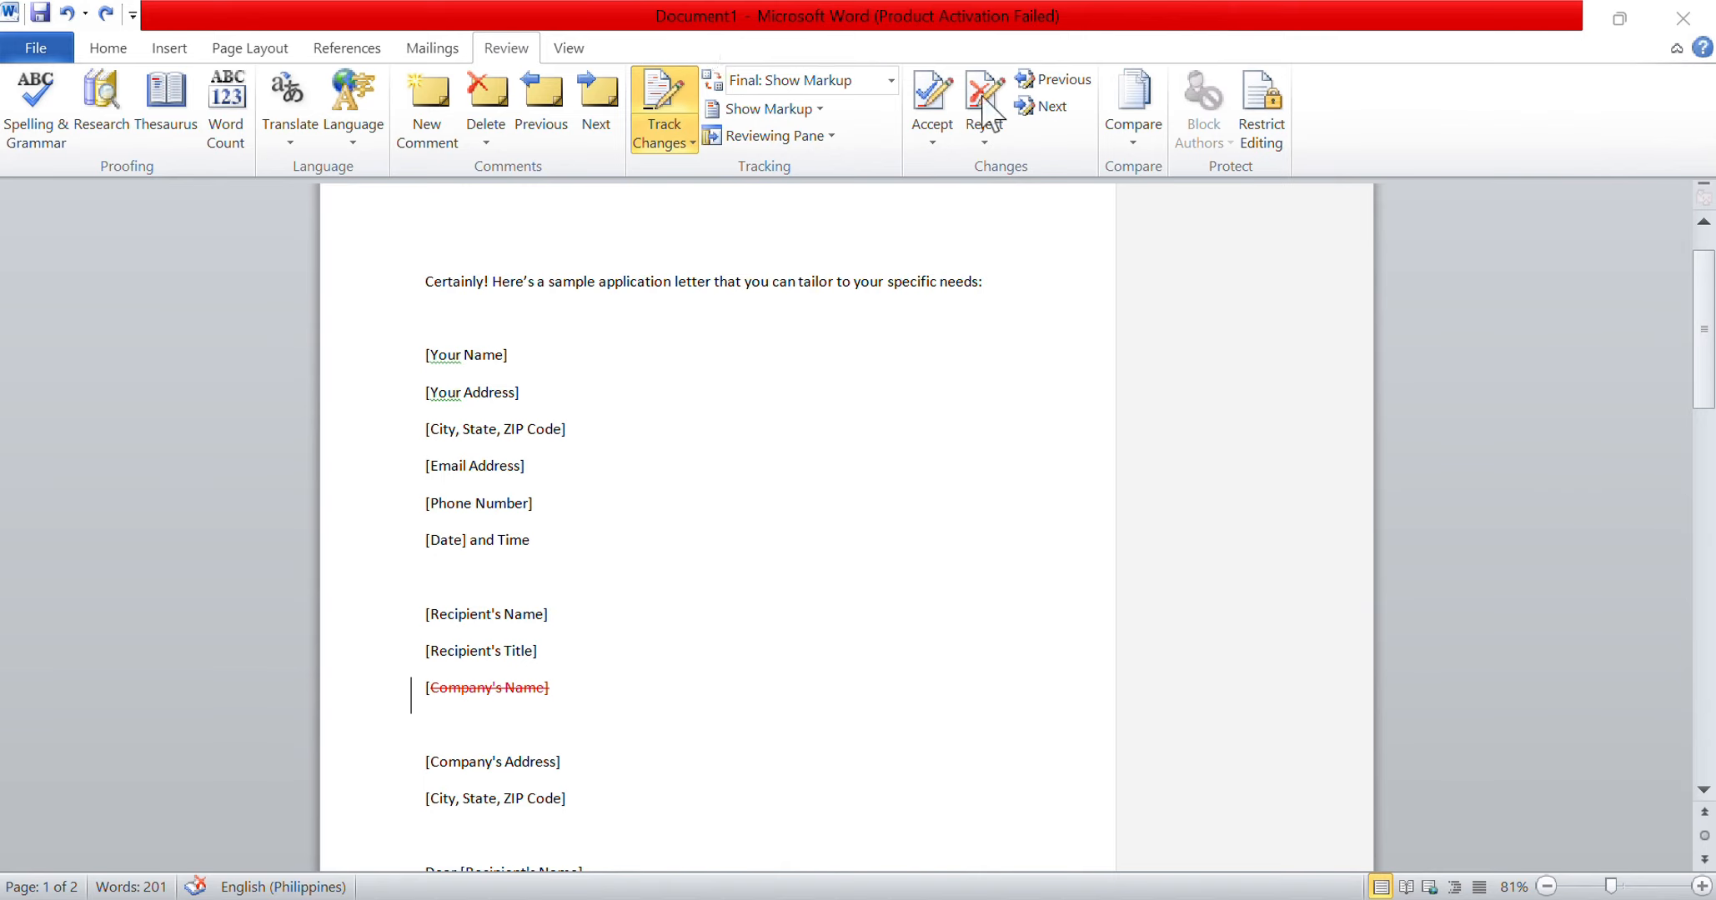
click(1139, 137)
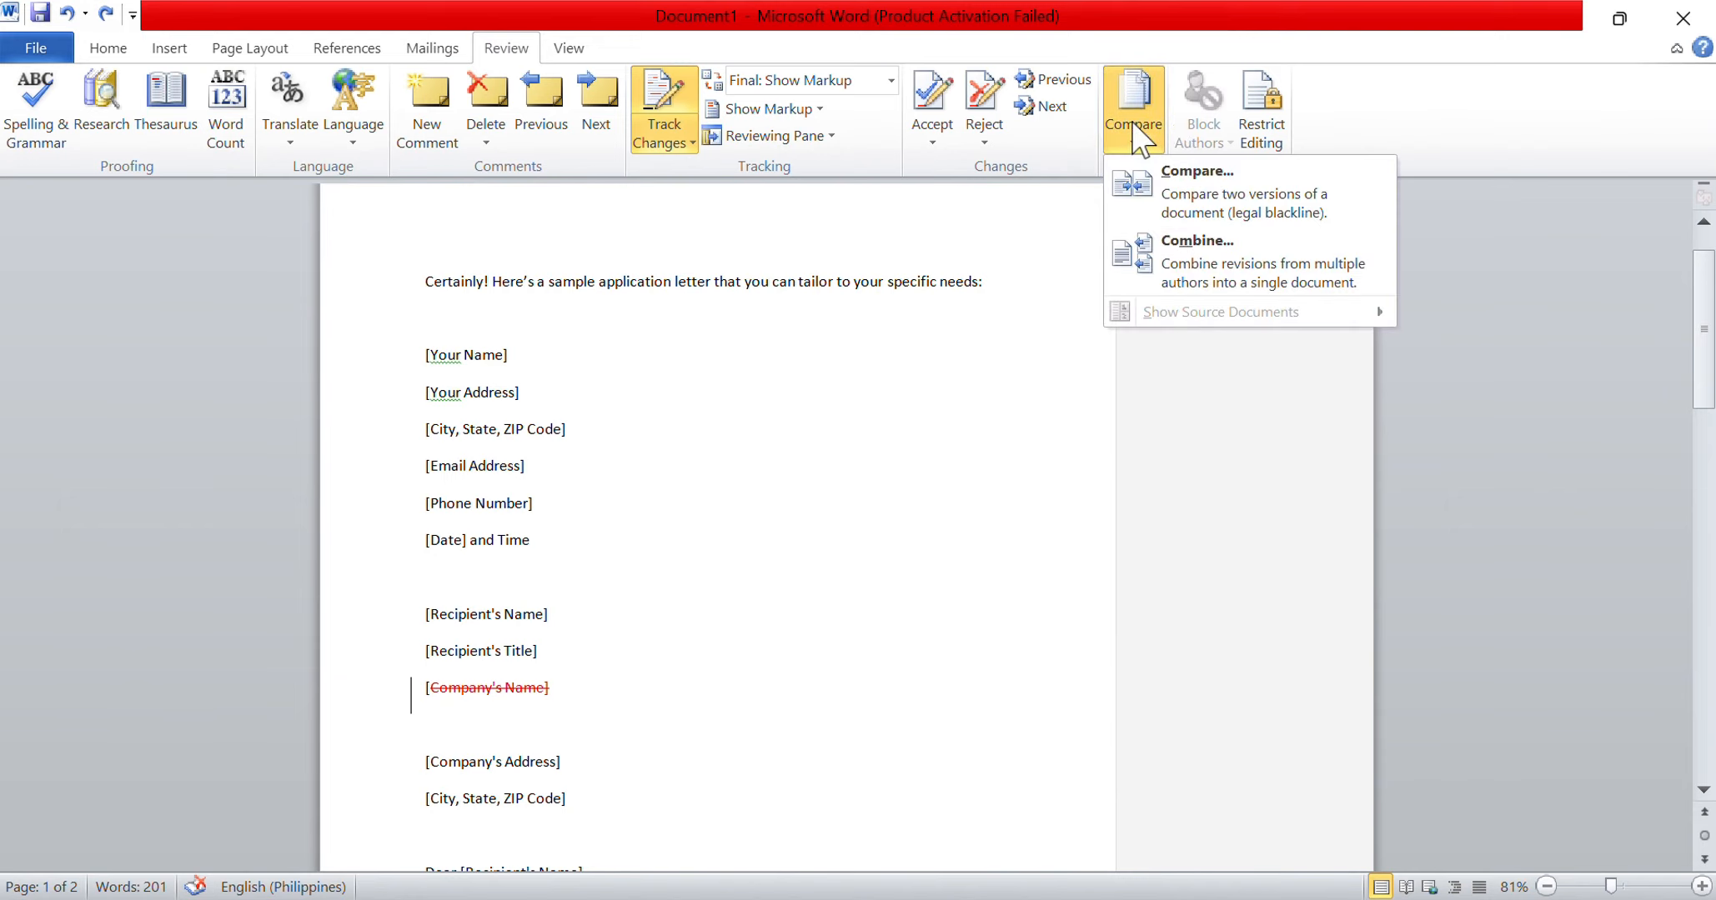
click(1152, 218)
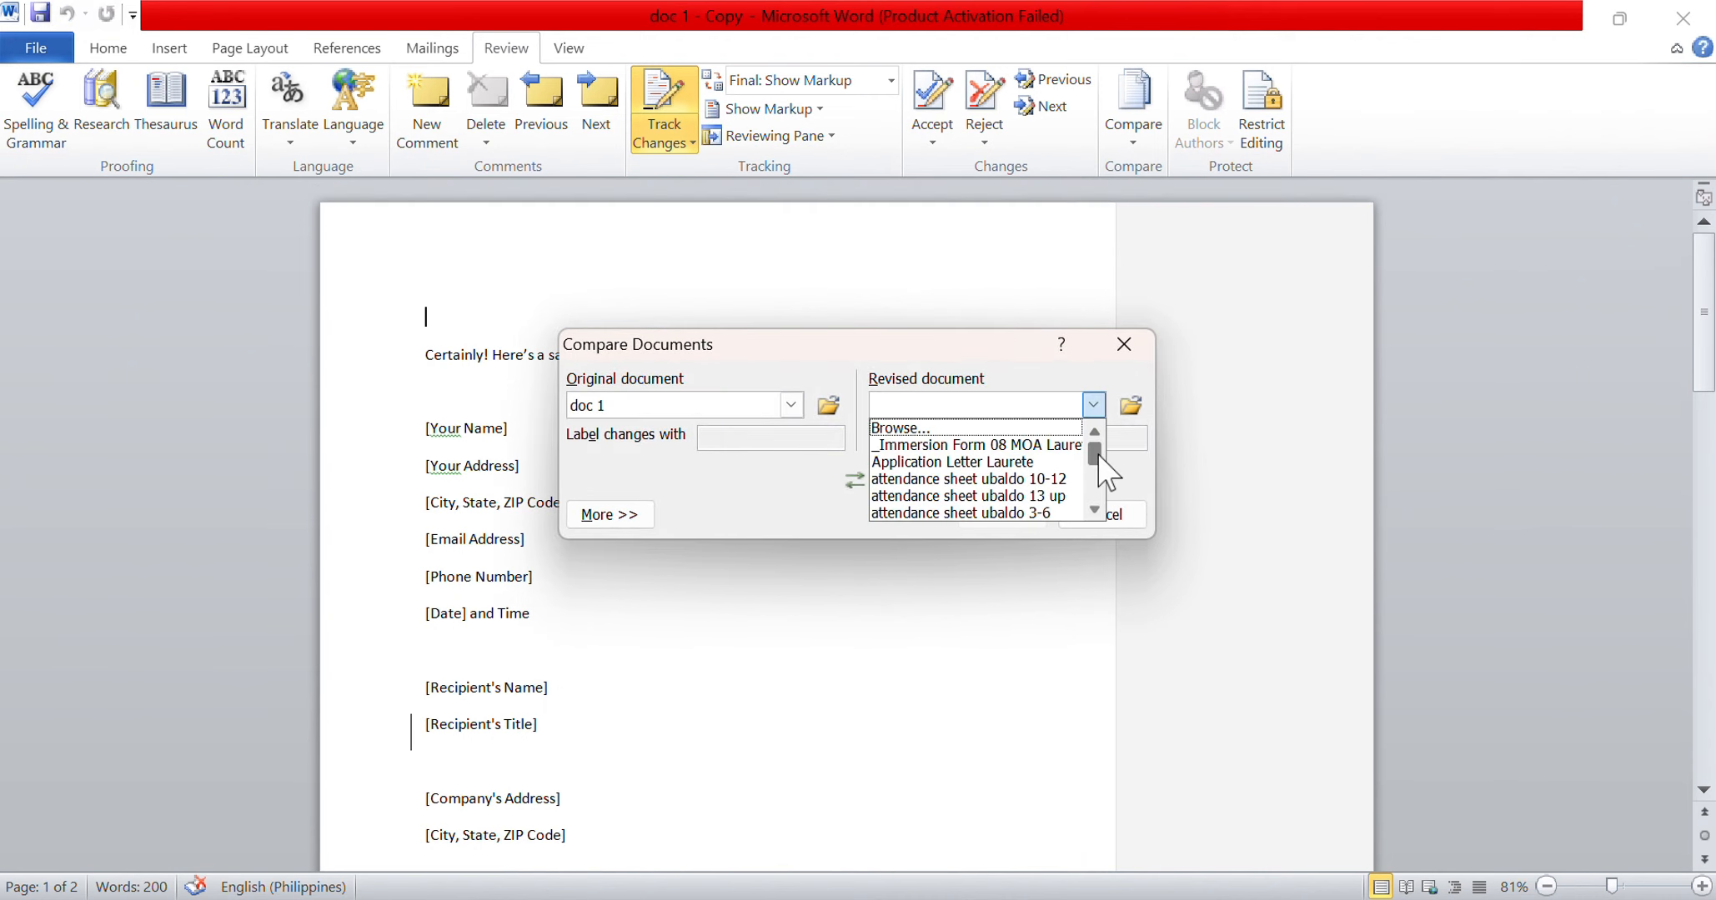
mouse_move(1095, 443)
mouse_down()
mouse_move(1101, 505)
mouse_move(1092, 438)
mouse_up()
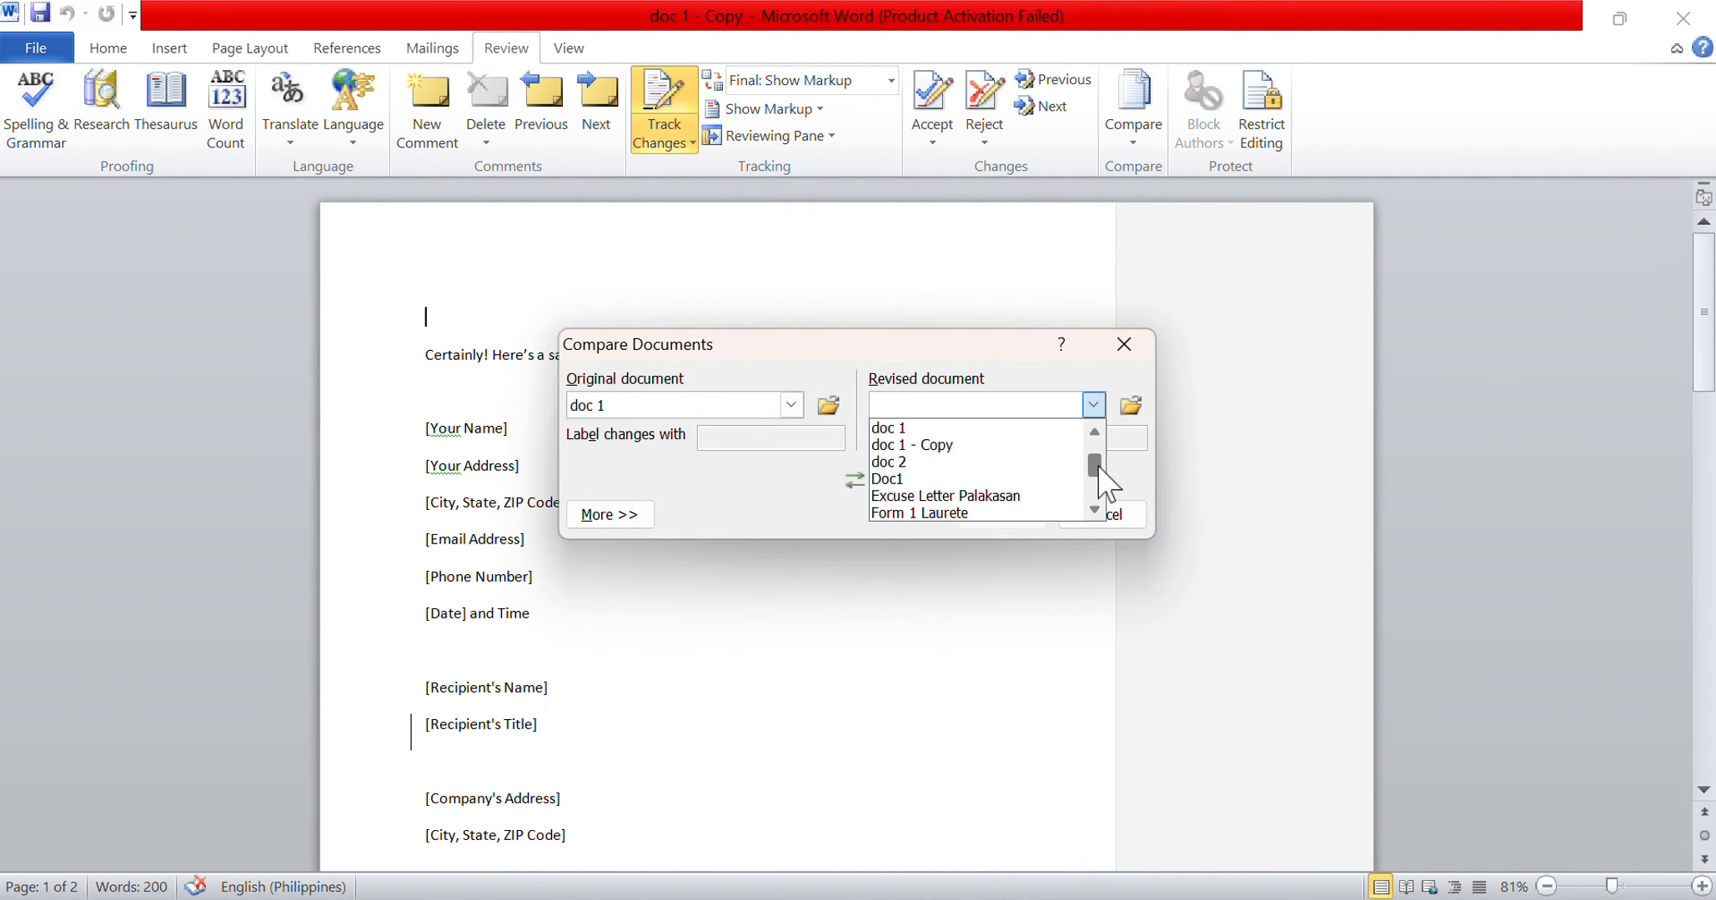
click(1017, 466)
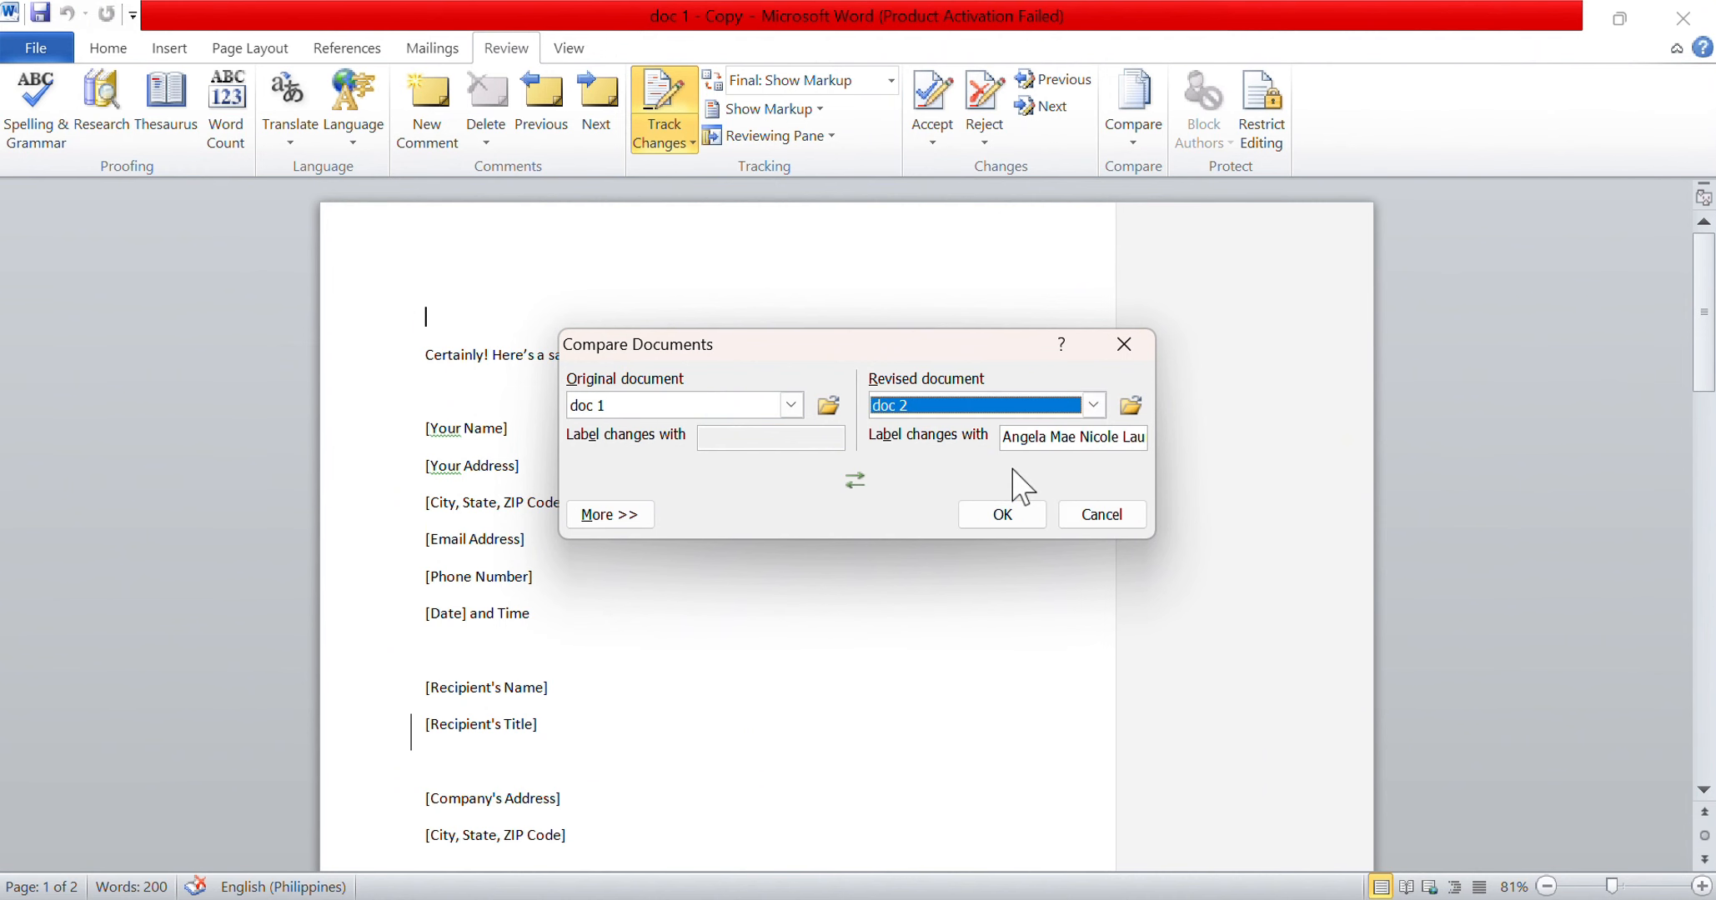
click(1002, 513)
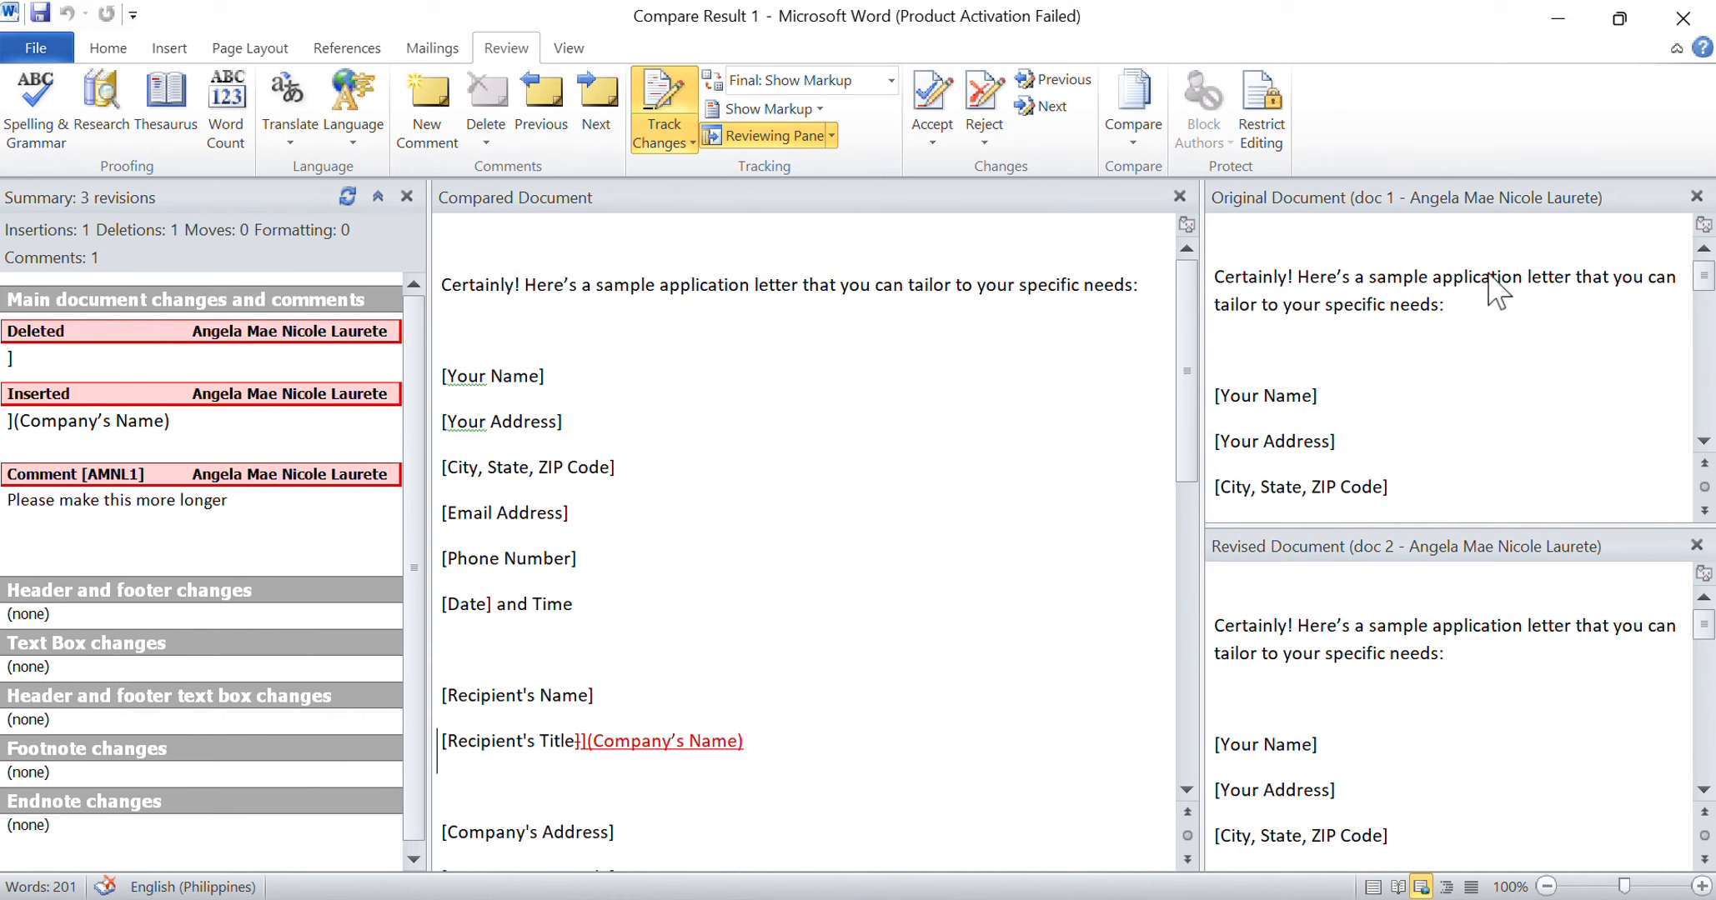
mouse_move(1488, 275)
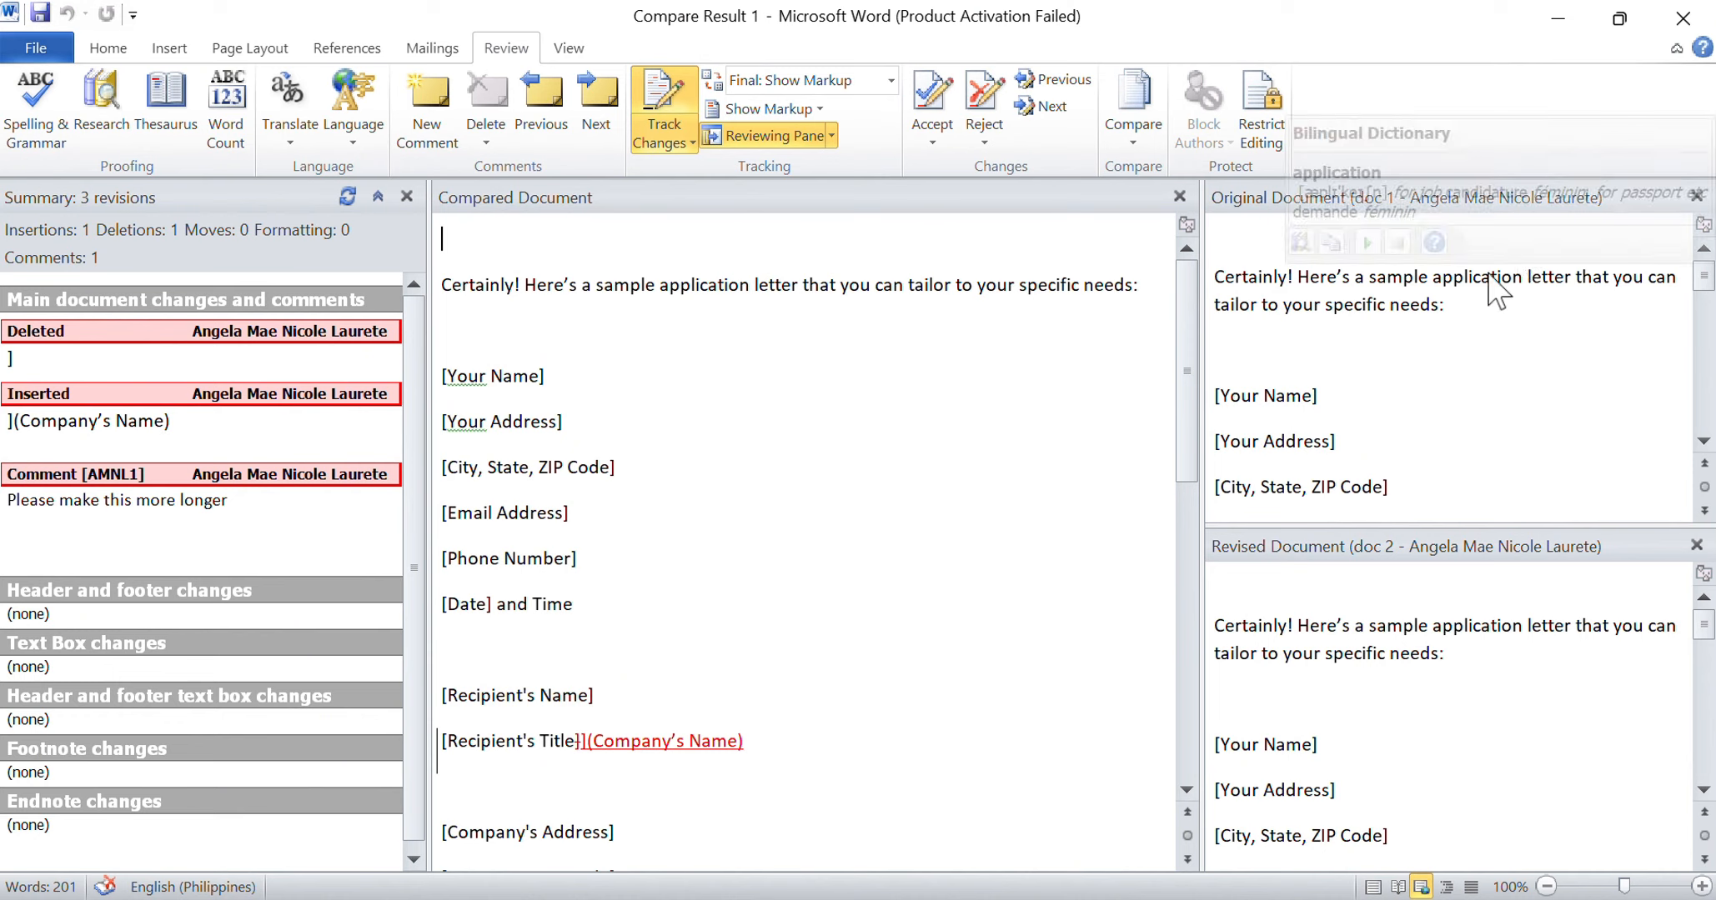